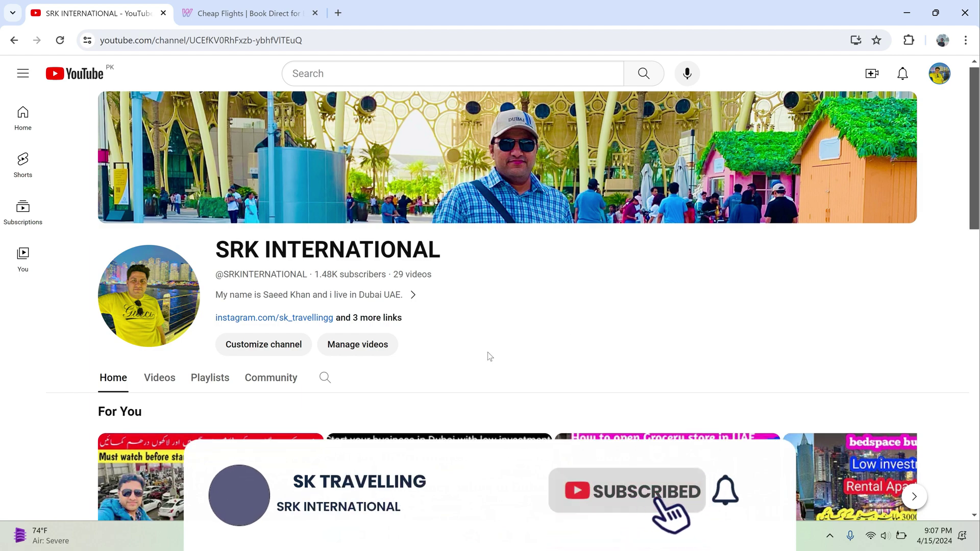
{"action": "scroll", "coordinate": [602, 306], "scroll_direction": "down", "scroll_amount": 4}
{"action": "scroll", "coordinate": [454, 408], "scroll_direction": "down", "scroll_amount": 1}
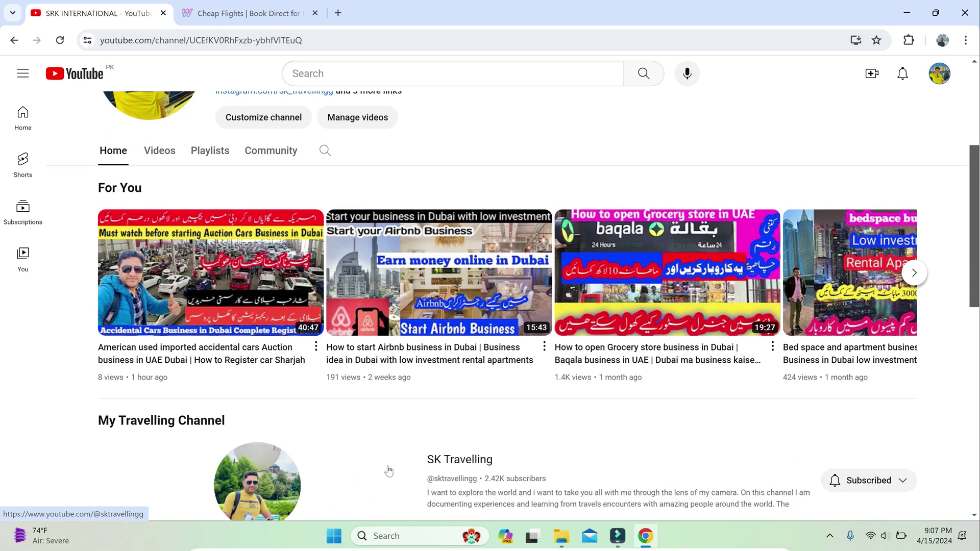
{"action": "scroll", "coordinate": [391, 467], "scroll_direction": "up", "scroll_amount": 4}
- Switch to the Wizz Air website and sign in to the customer account with the prefilled credentials
{"action": "left_click", "coordinate": [257, 4]}
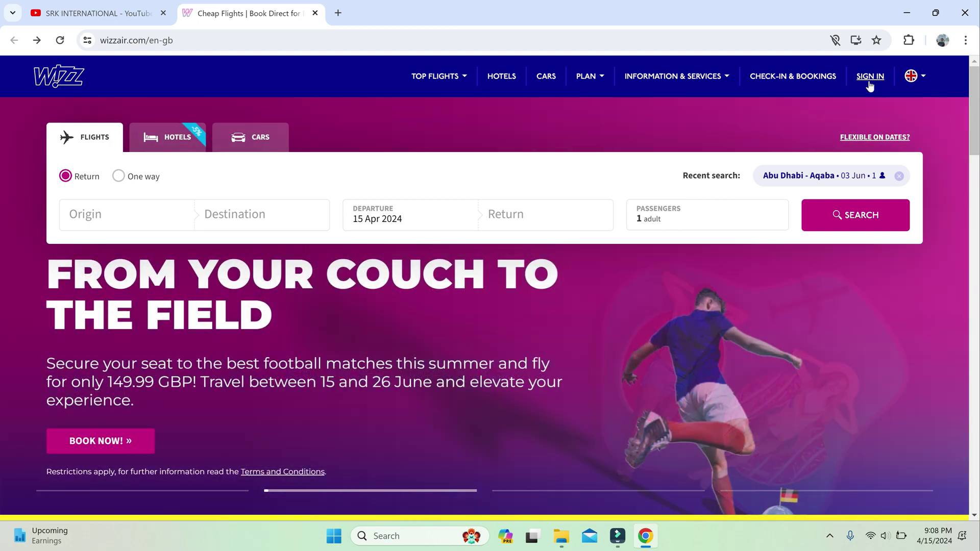
{"action": "left_click", "coordinate": [870, 81]}
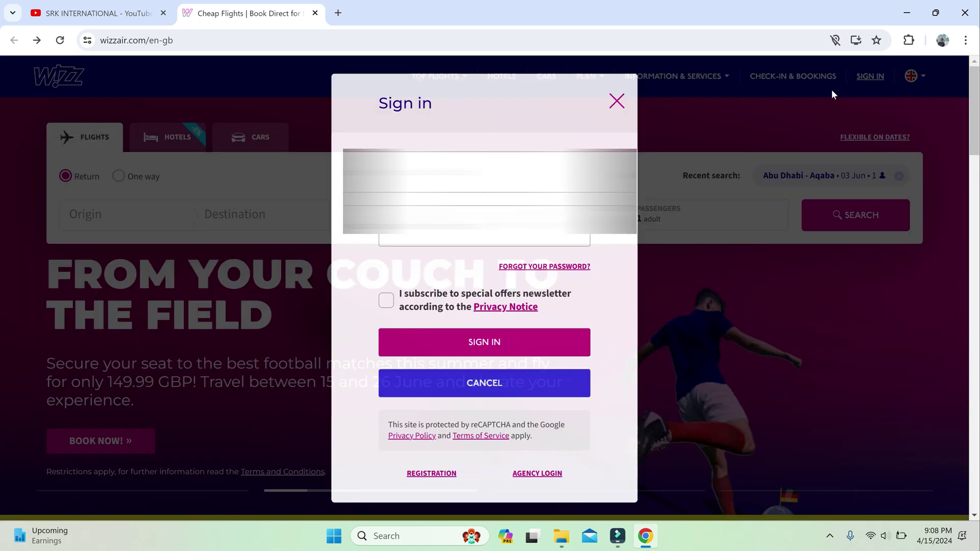
{"action": "left_click", "coordinate": [472, 345]}
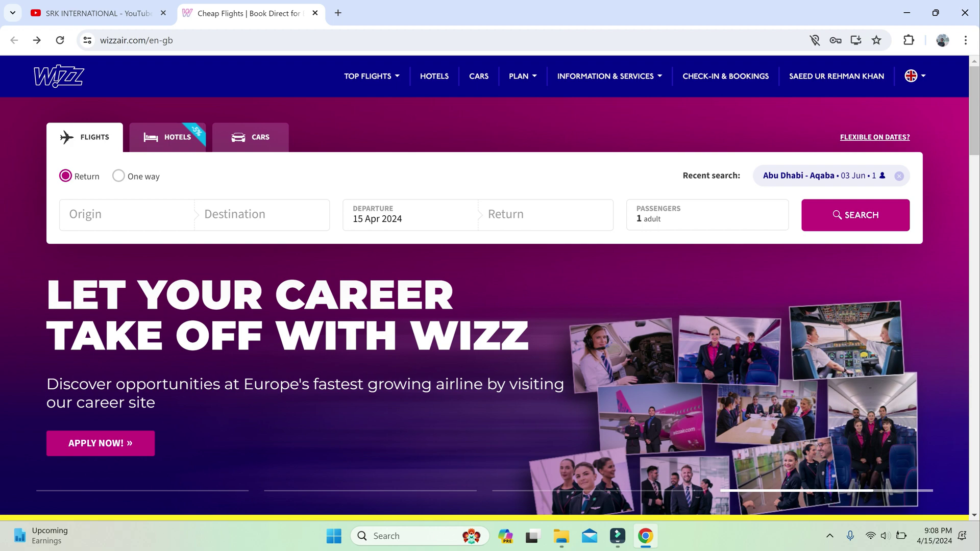
{"action": "left_click", "coordinate": [119, 176]}
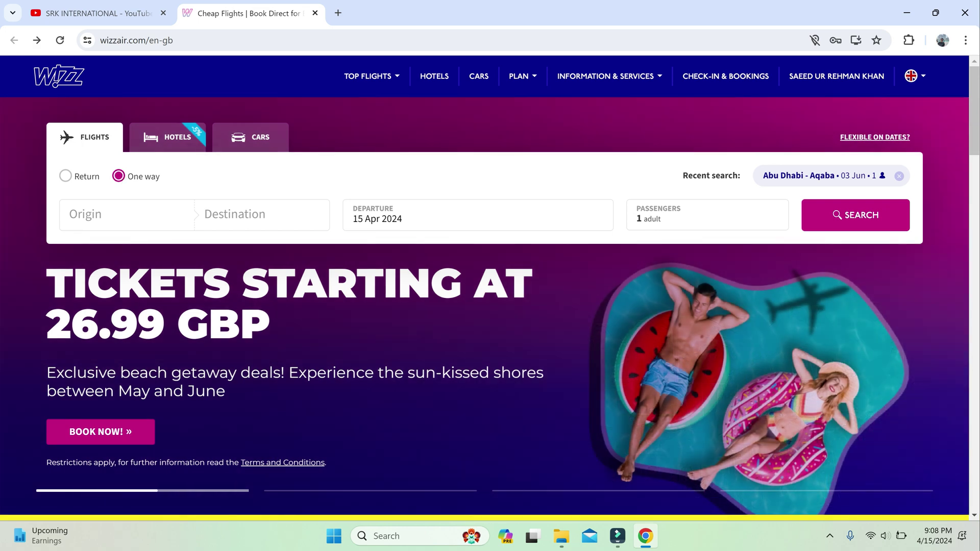
{"action": "left_click", "coordinate": [127, 215]}
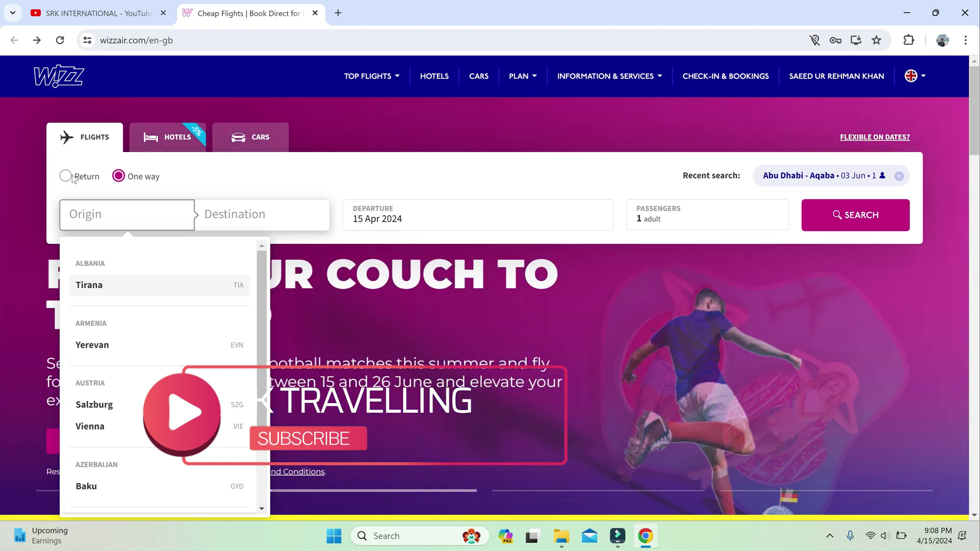
{"action": "left_click", "coordinate": [75, 180]}
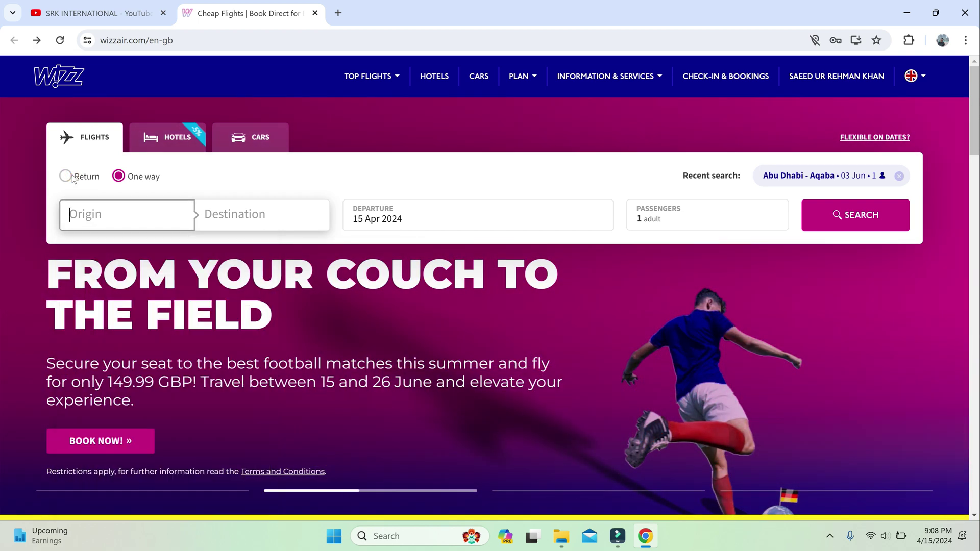
{"action": "left_click", "coordinate": [66, 179]}
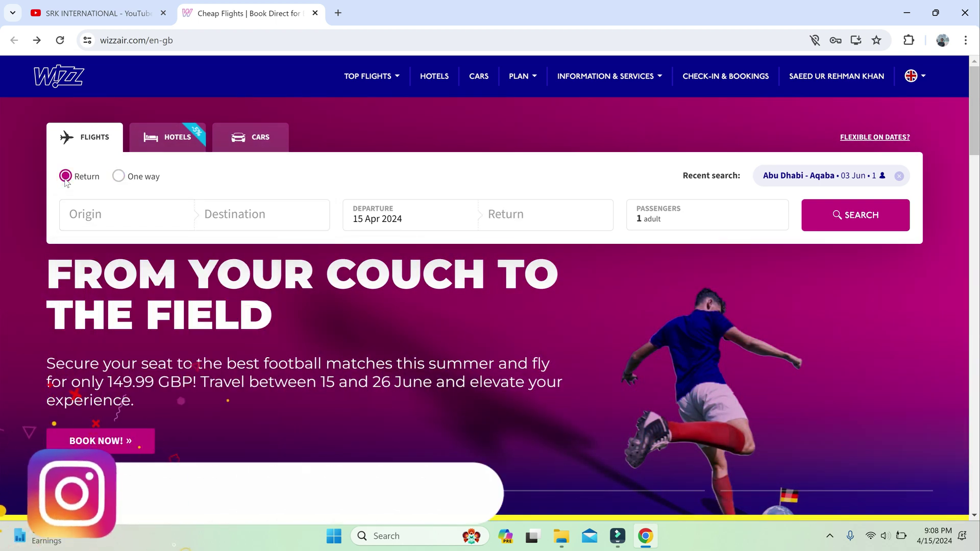
- Set the return trip's origin to Abu Dhabi (AUH) and its destination to Aqaba (AQJ) in Jordan
{"action": "left_click", "coordinate": [87, 214]}
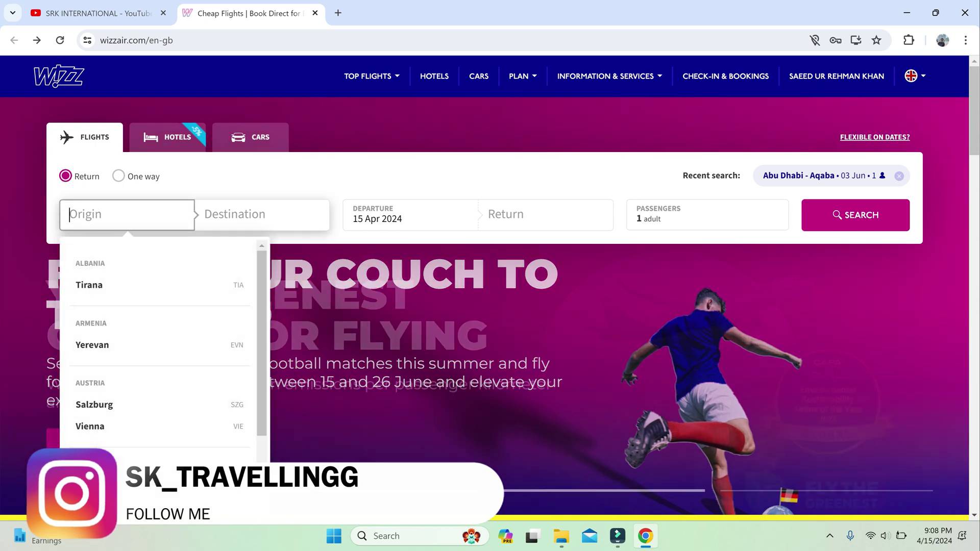
{"action": "type", "text": "abu"}
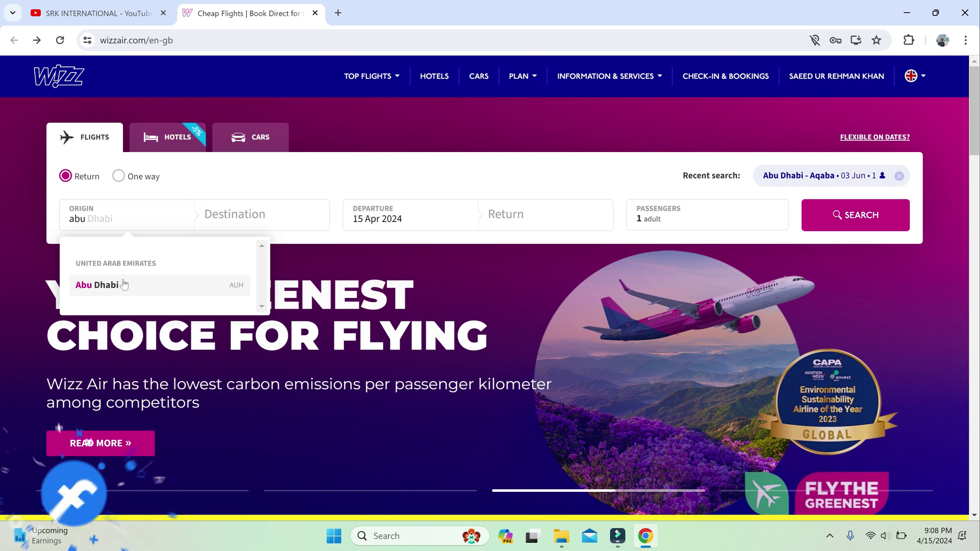
{"action": "left_click", "coordinate": [122, 282]}
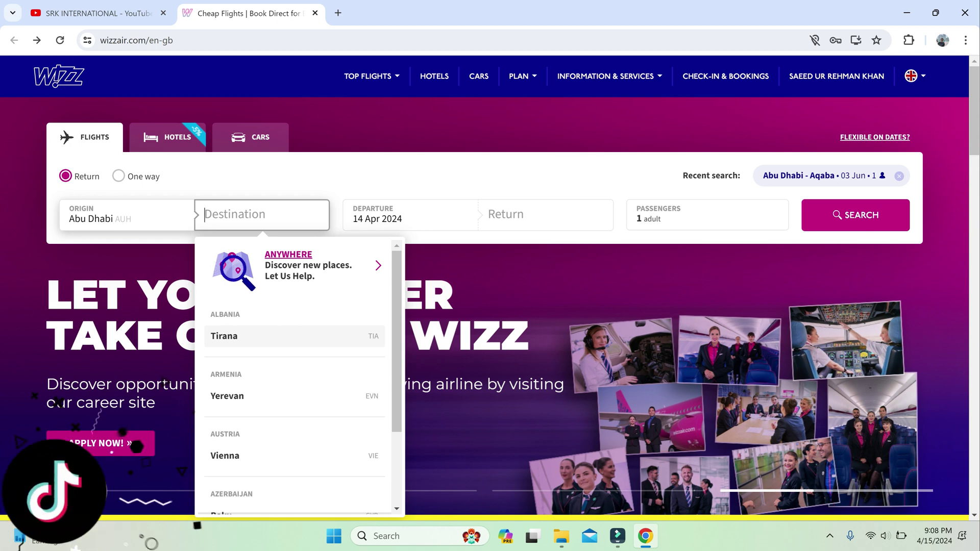
{"action": "type", "text": "jord"}
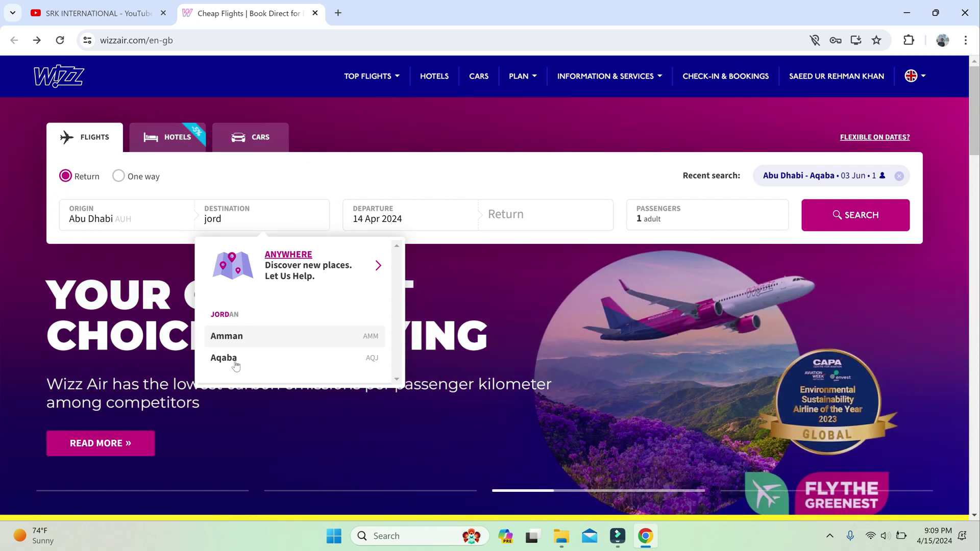
{"action": "left_click", "coordinate": [235, 363]}
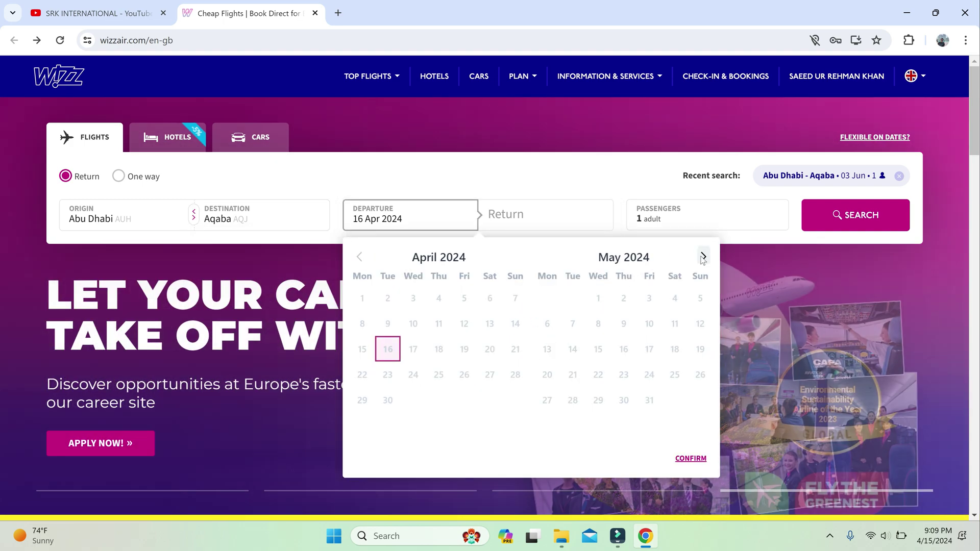
- Set the departure date to 11 Jun 2024 and confirm it
{"action": "left_click", "coordinate": [703, 257]}
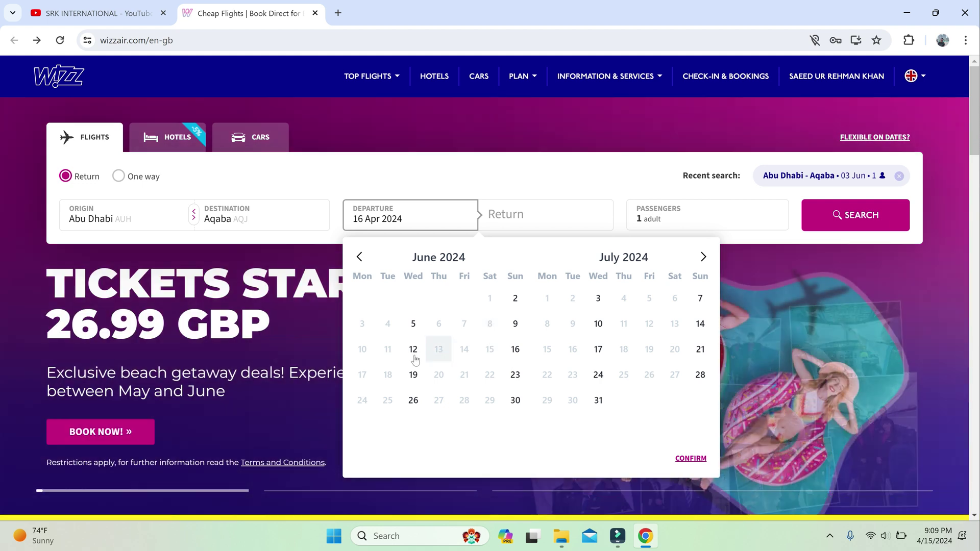
{"action": "left_click", "coordinate": [387, 349]}
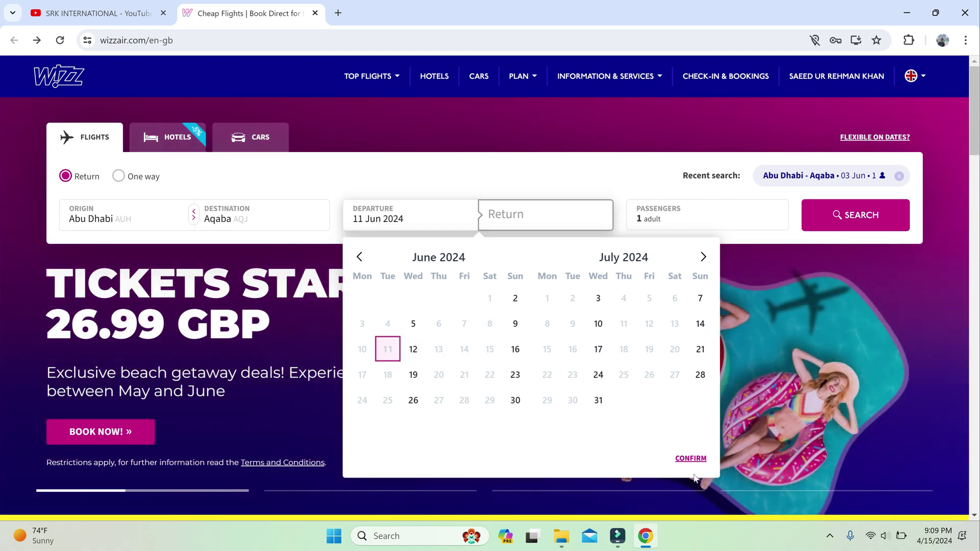
{"action": "left_click", "coordinate": [692, 459]}
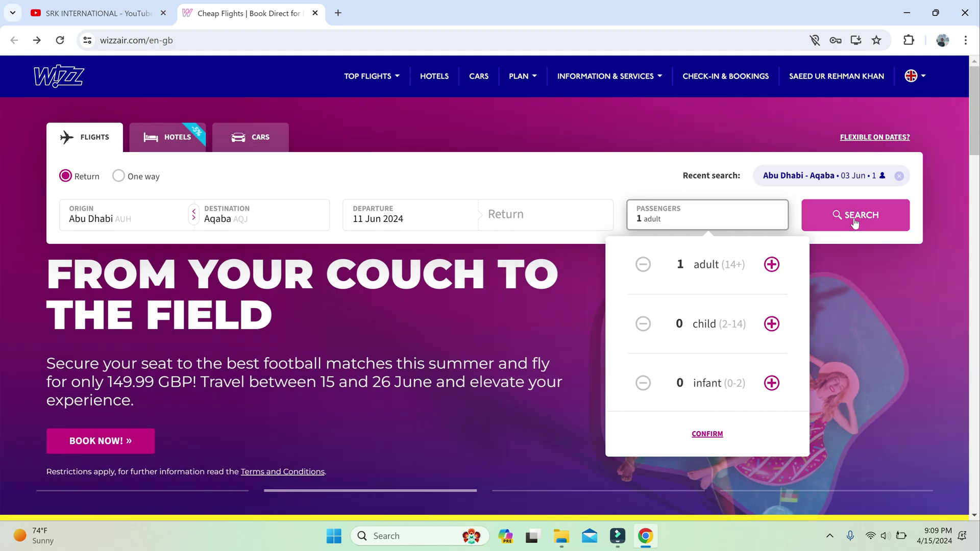
- Set the return date to 15 Jun 2024 and search flights for one adult
{"action": "left_click", "coordinate": [855, 224]}
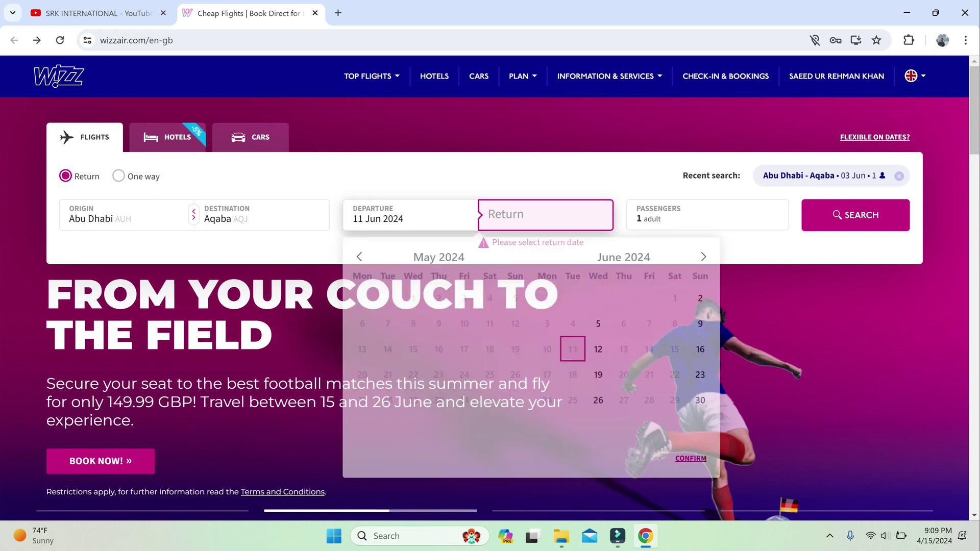
{"action": "left_click", "coordinate": [695, 349]}
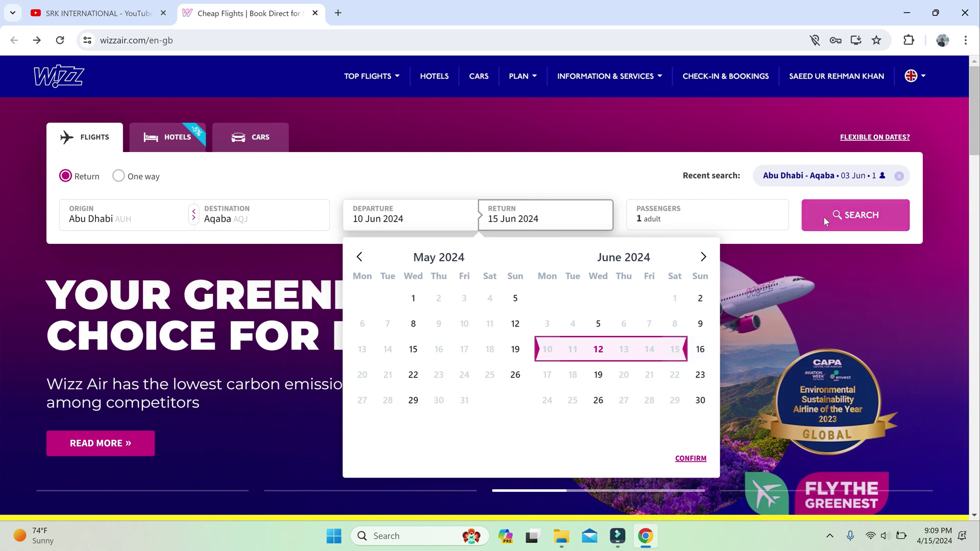
{"action": "left_click", "coordinate": [824, 217]}
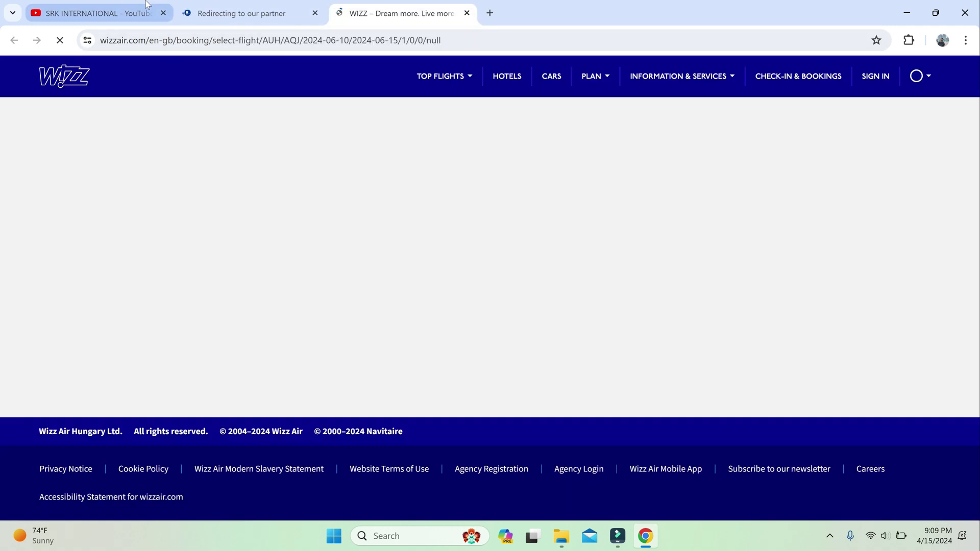
- On the flight selection page, show the Abu Dhabi–Aqaba price chart and choose Wed 5 Jun as the outbound date
{"action": "left_click", "coordinate": [271, 14]}
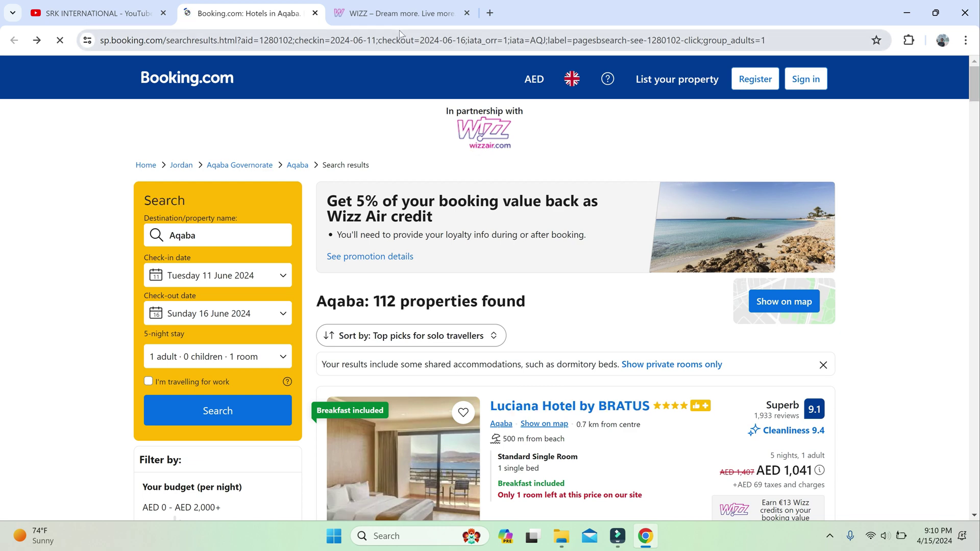
{"action": "left_click", "coordinate": [398, 13]}
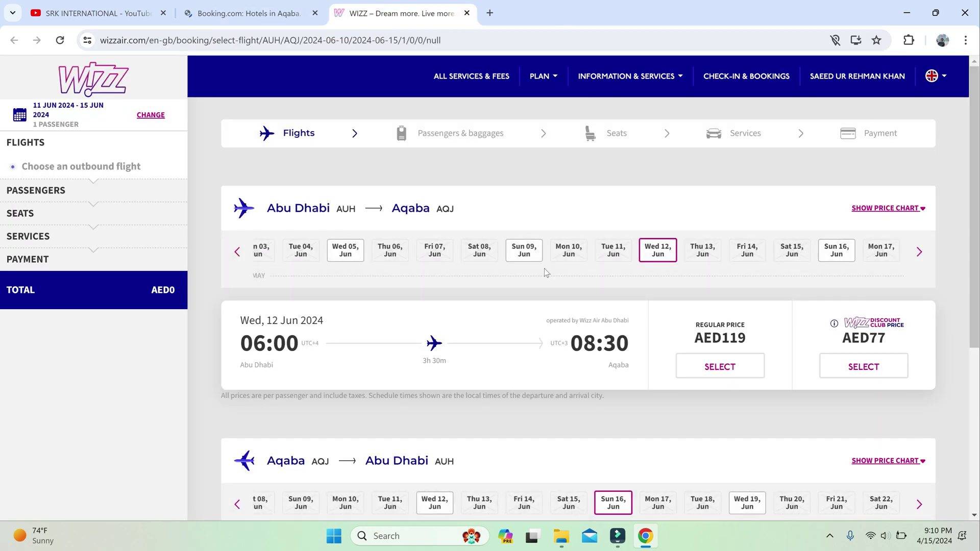
{"action": "left_click", "coordinate": [888, 208]}
{"action": "scroll", "coordinate": [1, 169], "scroll_direction": "down", "scroll_amount": 2}
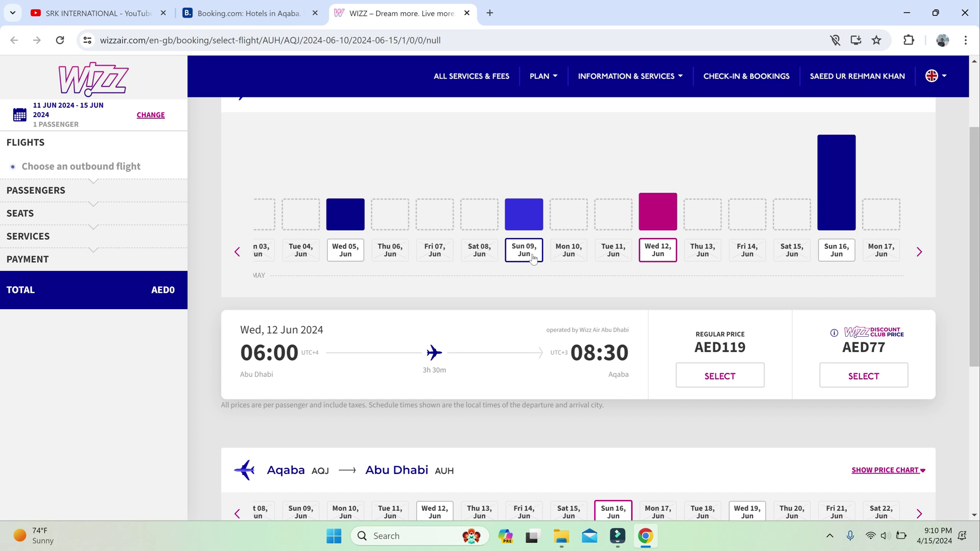
{"action": "left_click", "coordinate": [346, 258]}
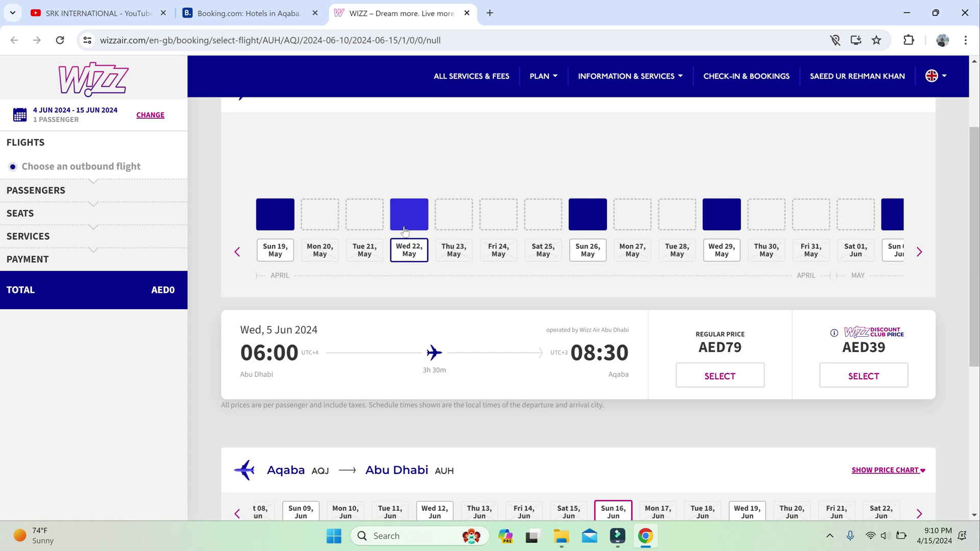
{"action": "left_click", "coordinate": [859, 377]}
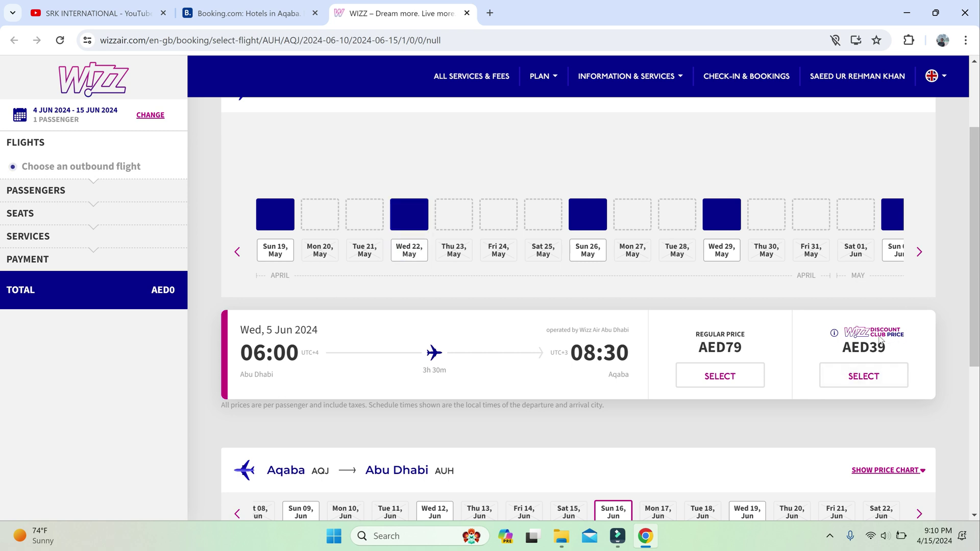
{"action": "left_click", "coordinate": [760, 372]}
{"action": "left_click", "coordinate": [707, 381]}
{"action": "left_click", "coordinate": [729, 381]}
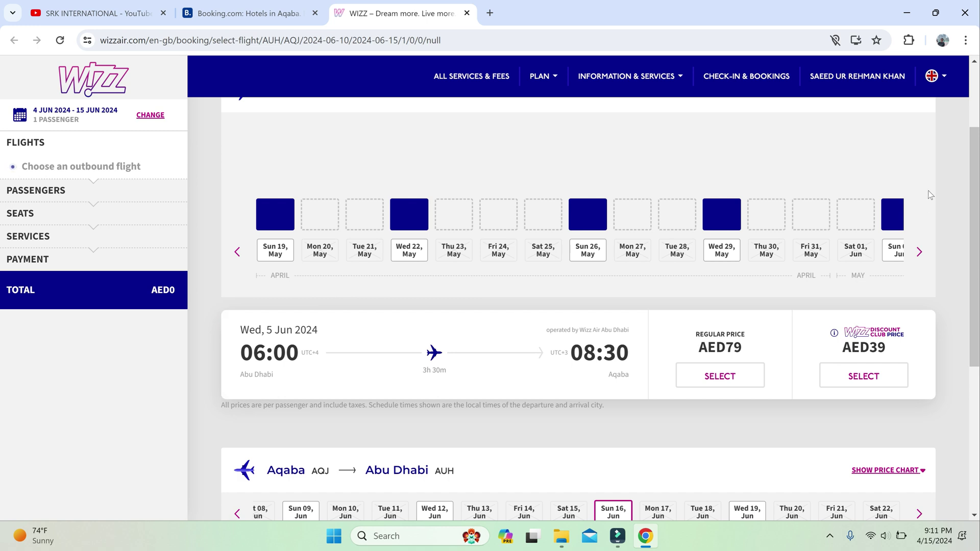
{"action": "left_click", "coordinate": [939, 76]}
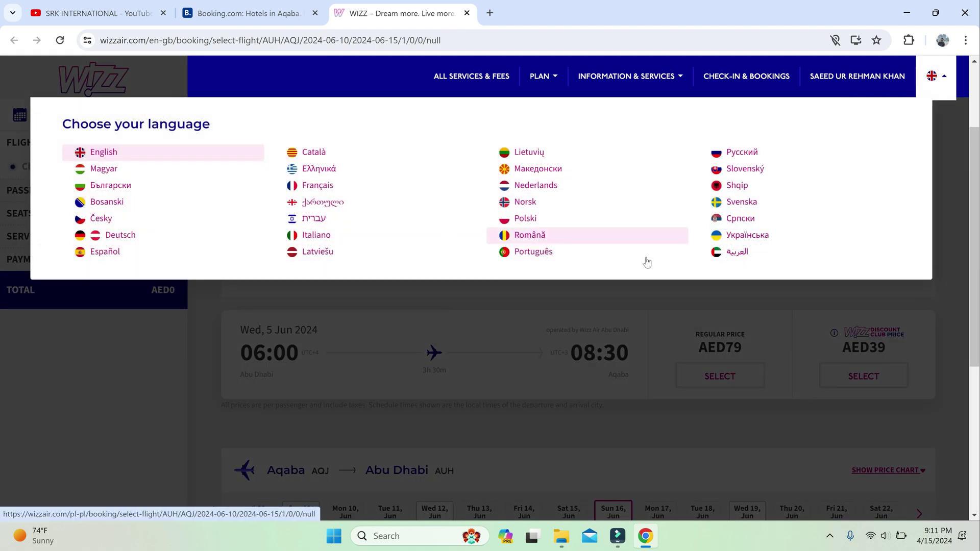
{"action": "left_click", "coordinate": [902, 303]}
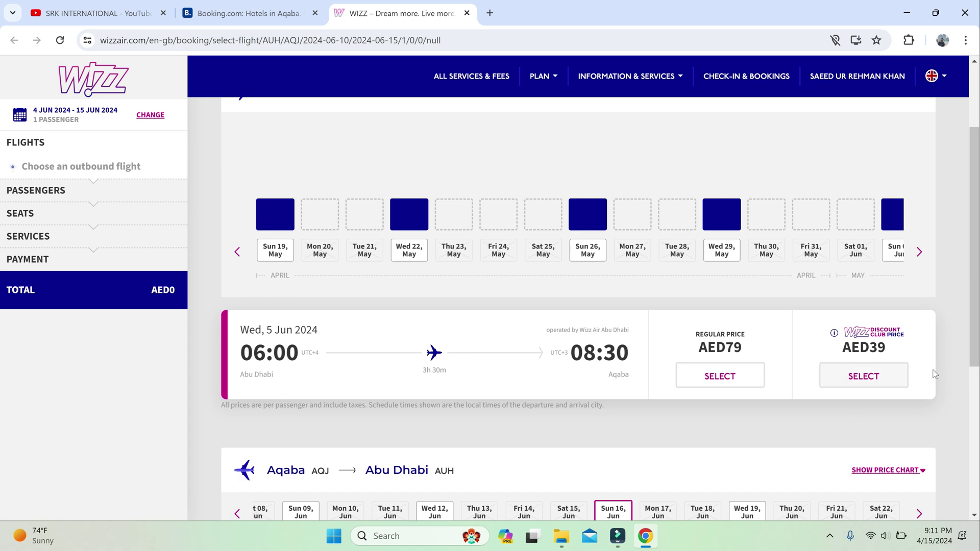
- Show the Aqaba–Abu Dhabi price chart and choose Wed 12 Jun as the return date
{"action": "scroll", "coordinate": [943, 389], "scroll_direction": "down", "scroll_amount": 1}
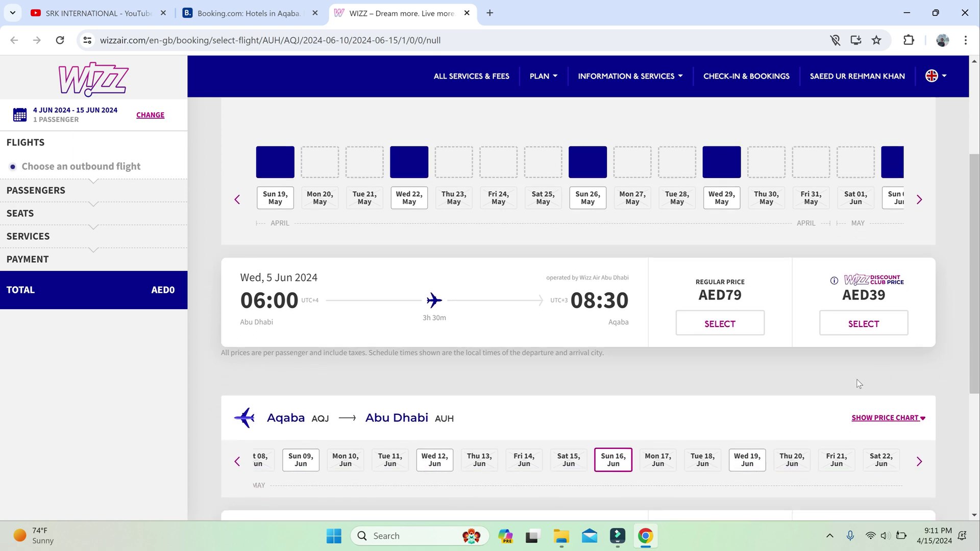
{"action": "left_click", "coordinate": [890, 418]}
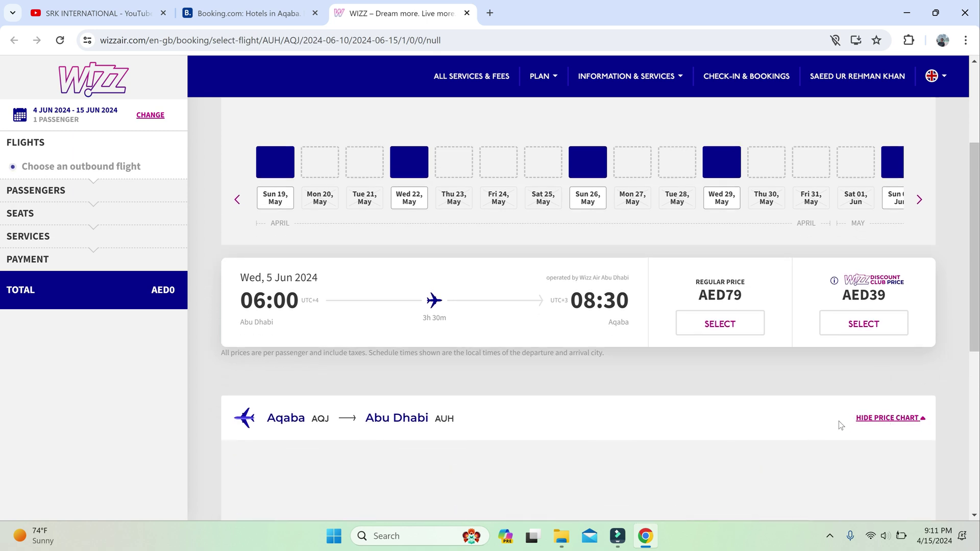
{"action": "scroll", "coordinate": [727, 415], "scroll_direction": "down", "scroll_amount": 3}
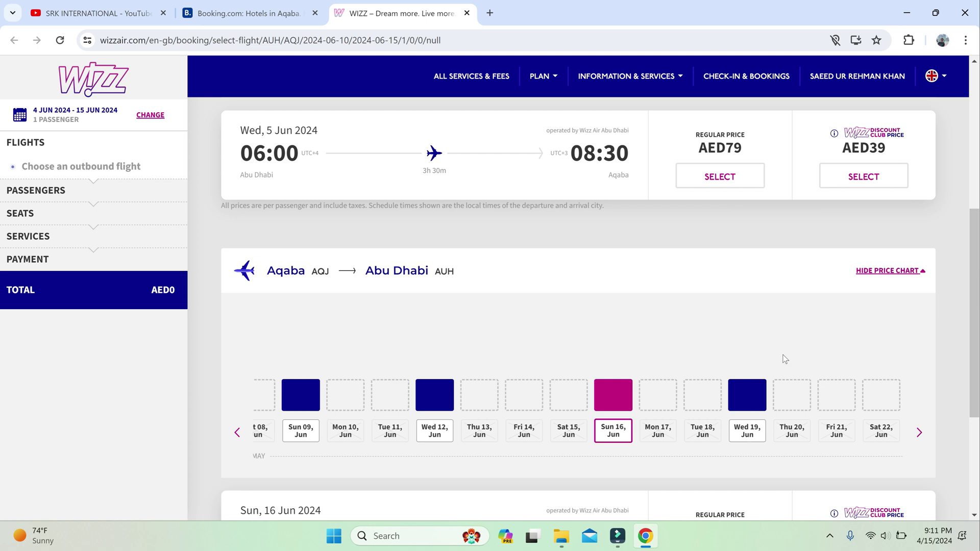
{"action": "left_click", "coordinate": [237, 434]}
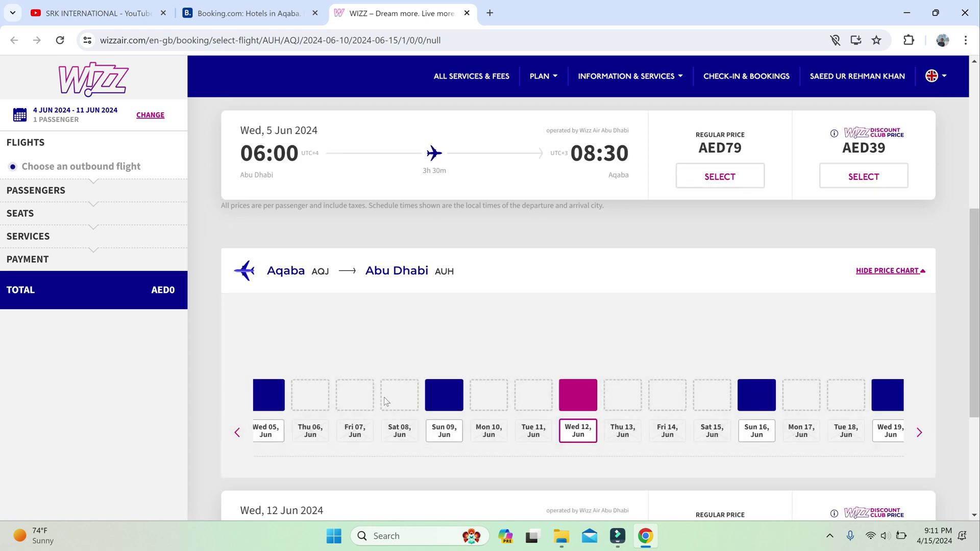
{"action": "left_click", "coordinate": [444, 434]}
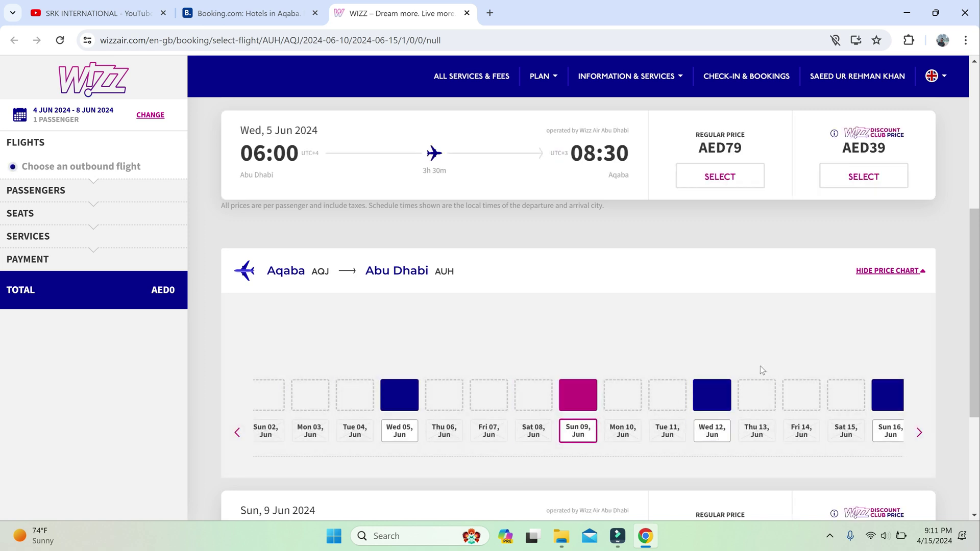
{"action": "scroll", "coordinate": [725, 406], "scroll_direction": "down", "scroll_amount": 1}
{"action": "left_click", "coordinate": [712, 397]}
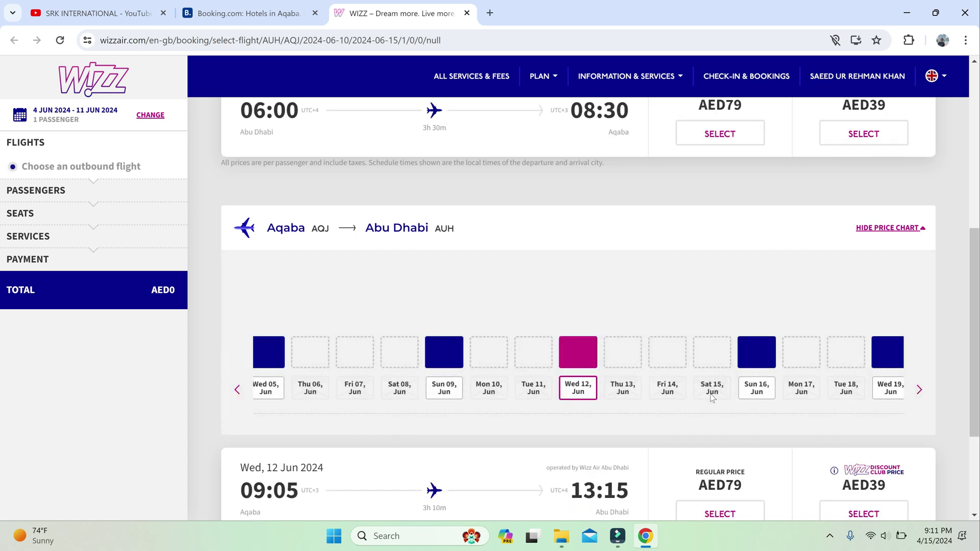
- Select the AED39 Wizz Discount Club fare for the Wed 5 Jun outbound flight from Abu Dhabi to Aqaba
{"action": "scroll", "coordinate": [809, 272], "scroll_direction": "up", "scroll_amount": 2}
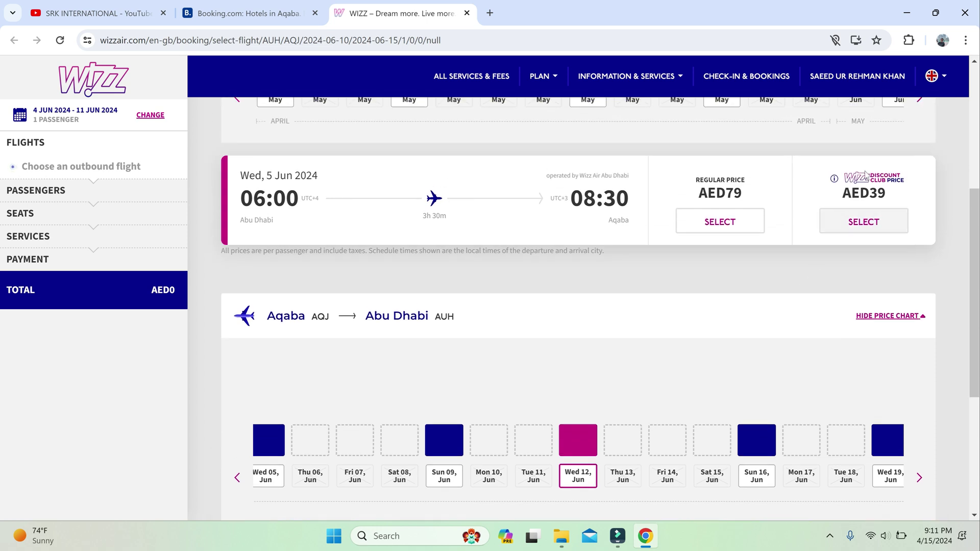
{"action": "left_click", "coordinate": [871, 221]}
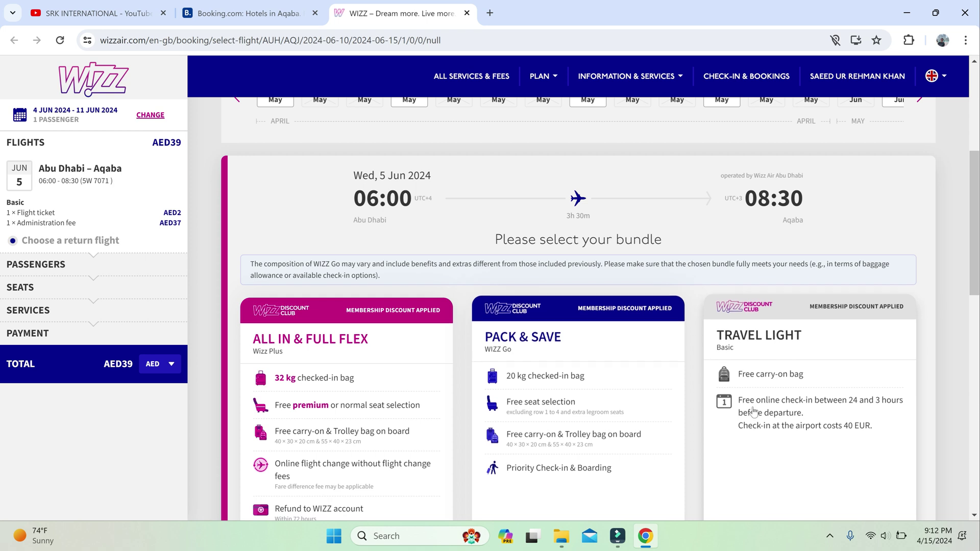
- Choose the Travel Light Basic bundle for the outbound flight and select the AED39 Wizz Discount Club fare for the Wed 12 Jun return
{"action": "scroll", "coordinate": [753, 411], "scroll_direction": "down", "scroll_amount": 1}
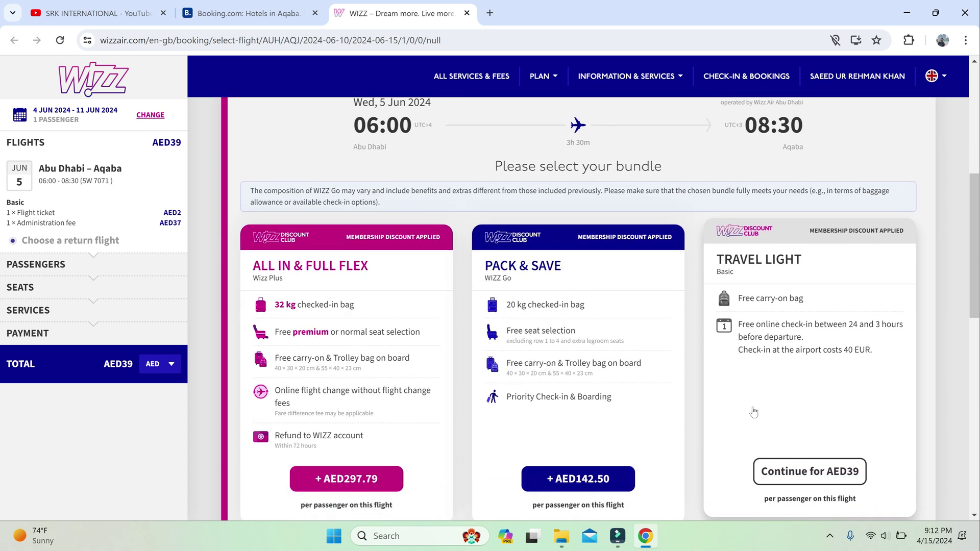
{"action": "left_click", "coordinate": [832, 472]}
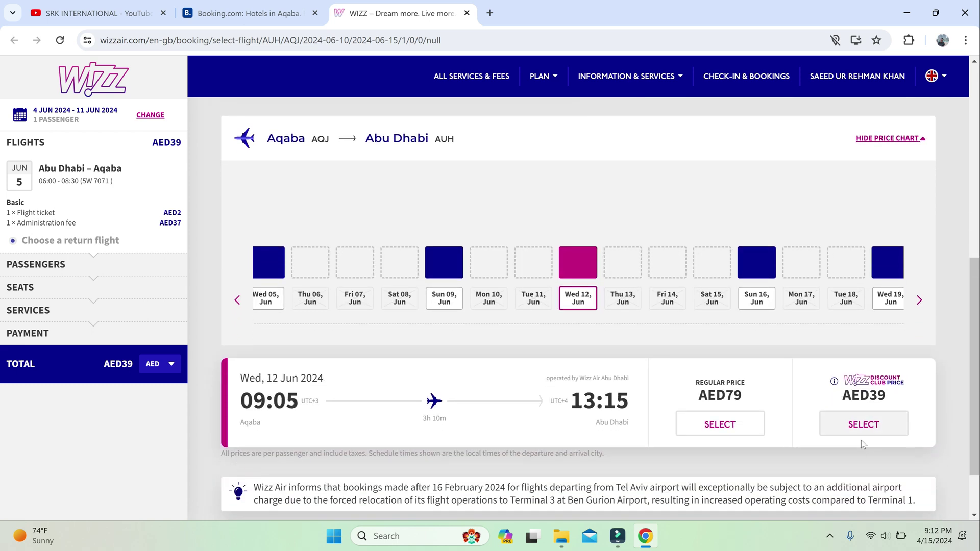
{"action": "left_click", "coordinate": [863, 404]}
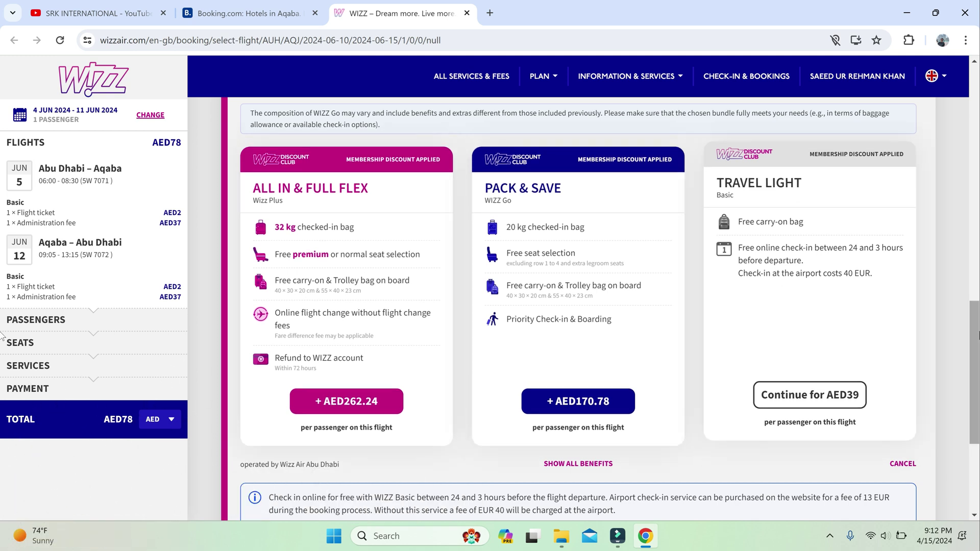
- Compare the bundles for the Aqaba–Abu Dhabi return flight and continue with Travel Light Basic for AED39
{"action": "scroll", "coordinate": [978, 320], "scroll_direction": "up", "scroll_amount": 1}
{"action": "scroll", "coordinate": [977, 320], "scroll_direction": "up", "scroll_amount": 2}
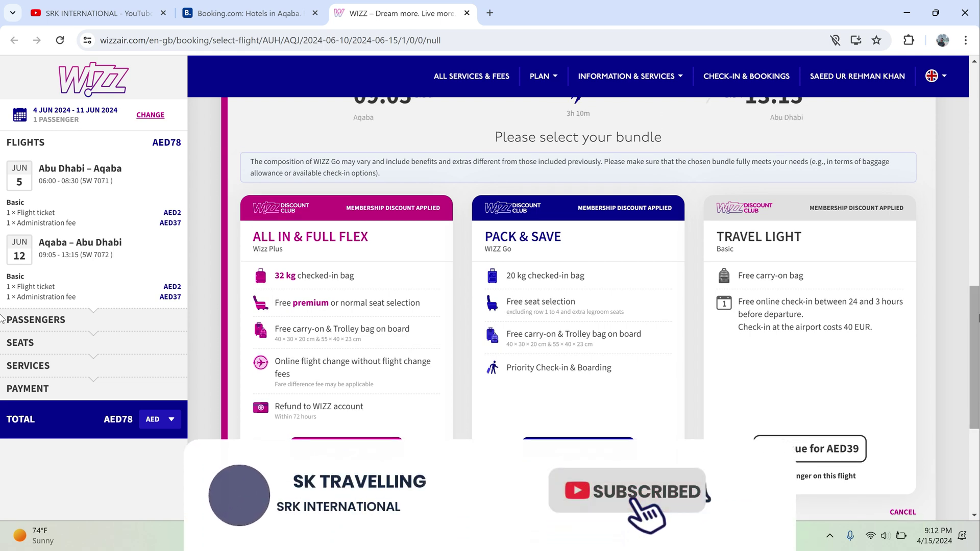
{"action": "scroll", "coordinate": [978, 351], "scroll_direction": "down", "scroll_amount": 2}
{"action": "scroll", "coordinate": [2, 352], "scroll_direction": "down", "scroll_amount": 2}
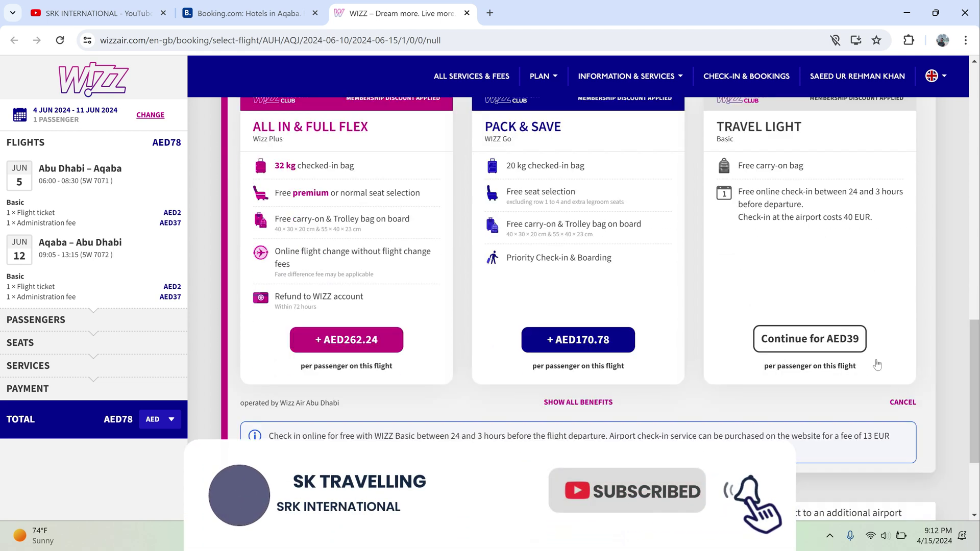
{"action": "left_click", "coordinate": [818, 339]}
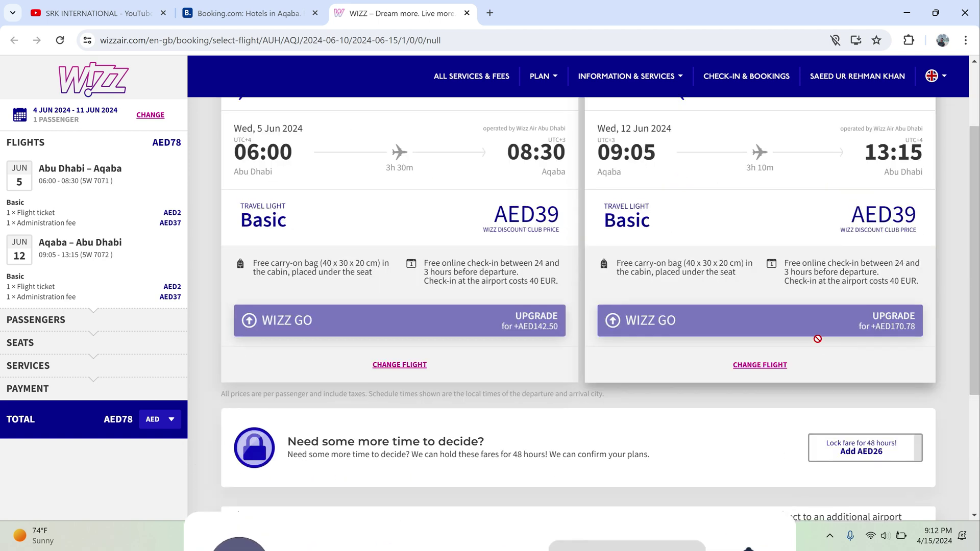
- Review the selected flights and optional extras, and upgrade the Aqaba–Abu Dhabi return flight to WIZZ Go
{"action": "scroll", "coordinate": [171, 163], "scroll_direction": "down", "scroll_amount": 2}
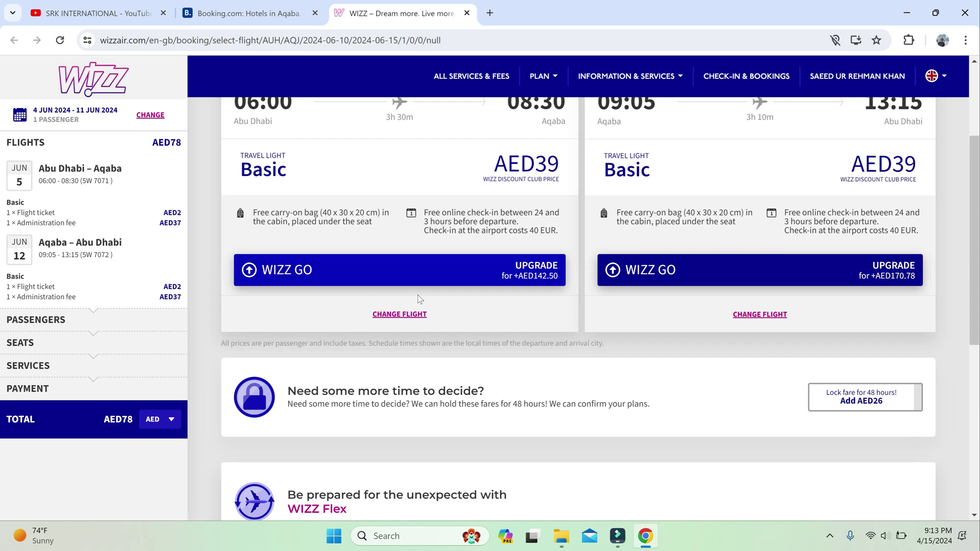
{"action": "scroll", "coordinate": [689, 408], "scroll_direction": "down", "scroll_amount": 3}
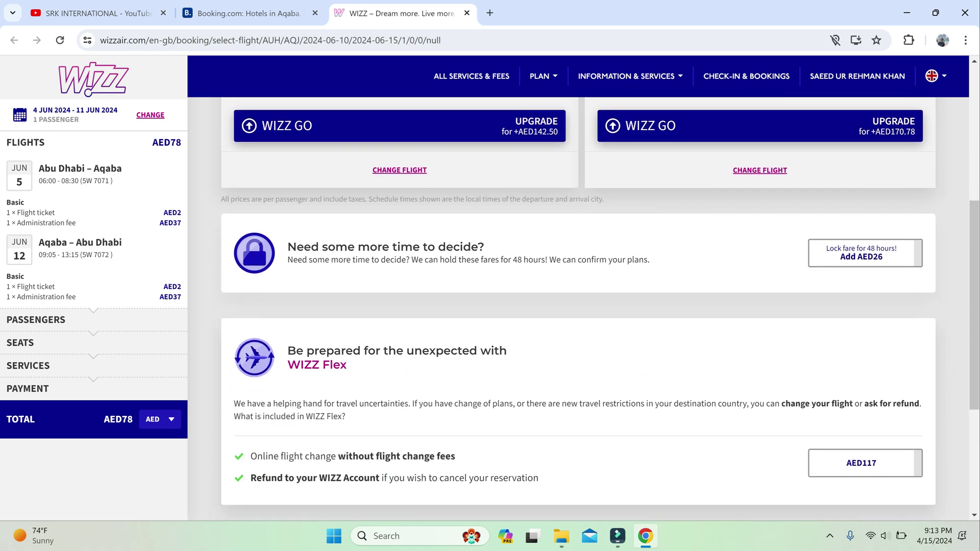
{"action": "scroll", "coordinate": [689, 412], "scroll_direction": "down", "scroll_amount": 1}
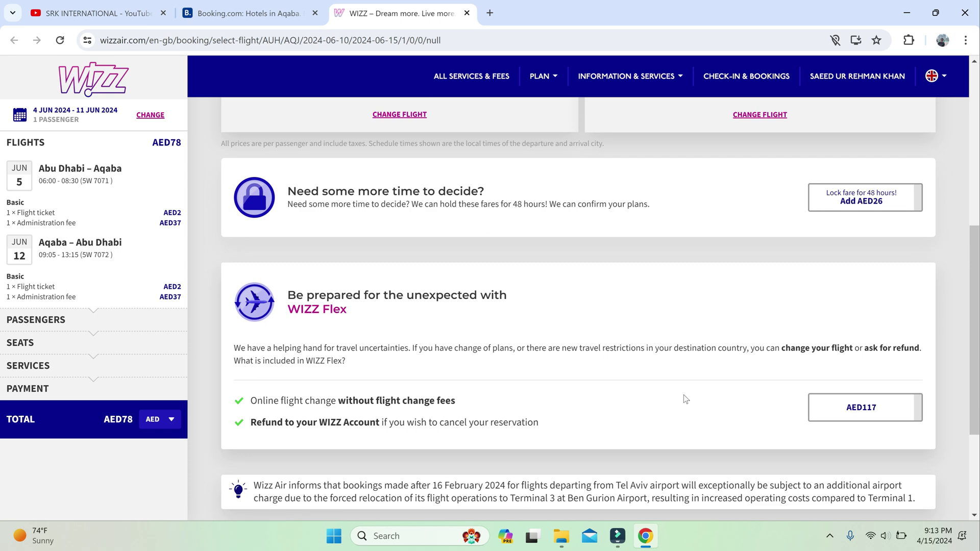
{"action": "scroll", "coordinate": [691, 271], "scroll_direction": "up", "scroll_amount": 3}
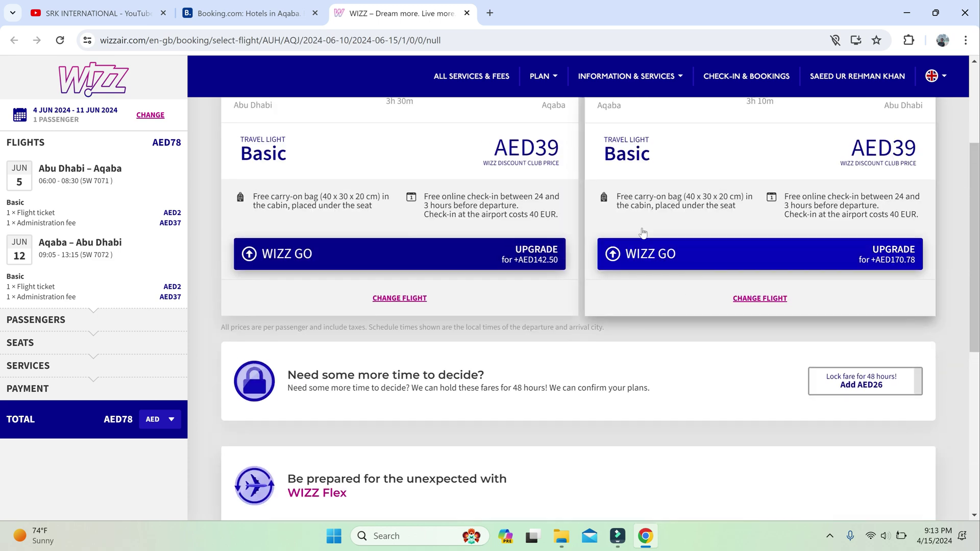
{"action": "scroll", "coordinate": [638, 225], "scroll_direction": "up", "scroll_amount": 3}
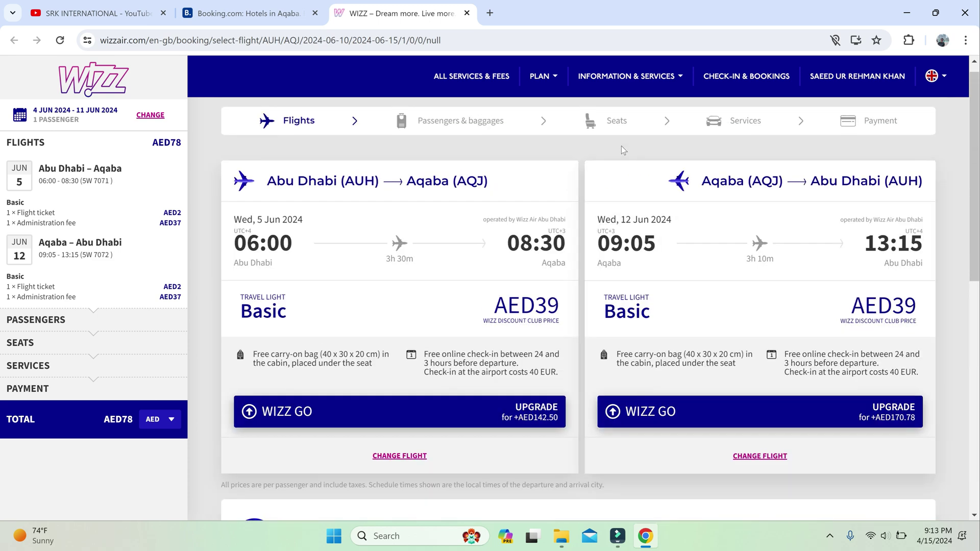
{"action": "scroll", "coordinate": [575, 202], "scroll_direction": "up", "scroll_amount": 1}
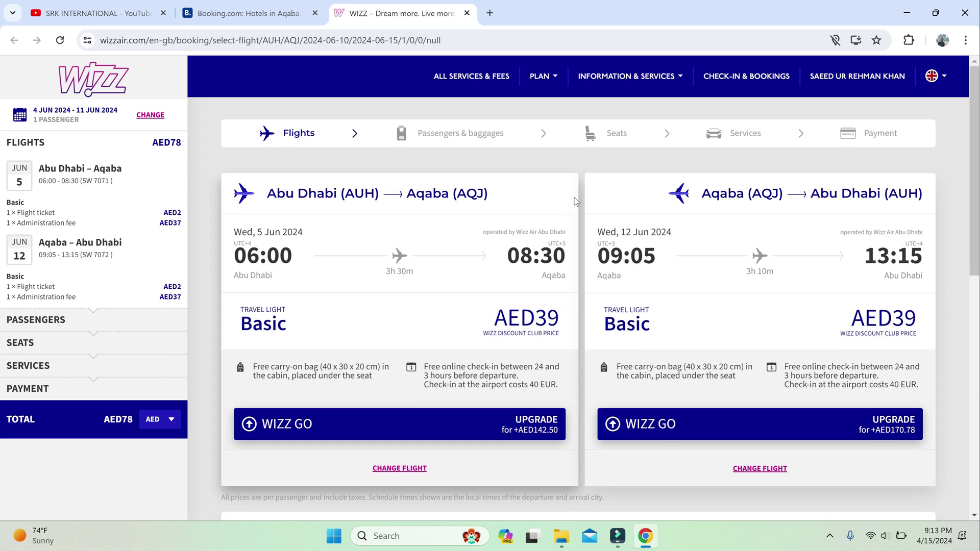
{"action": "scroll", "coordinate": [614, 362], "scroll_direction": "down", "scroll_amount": 3}
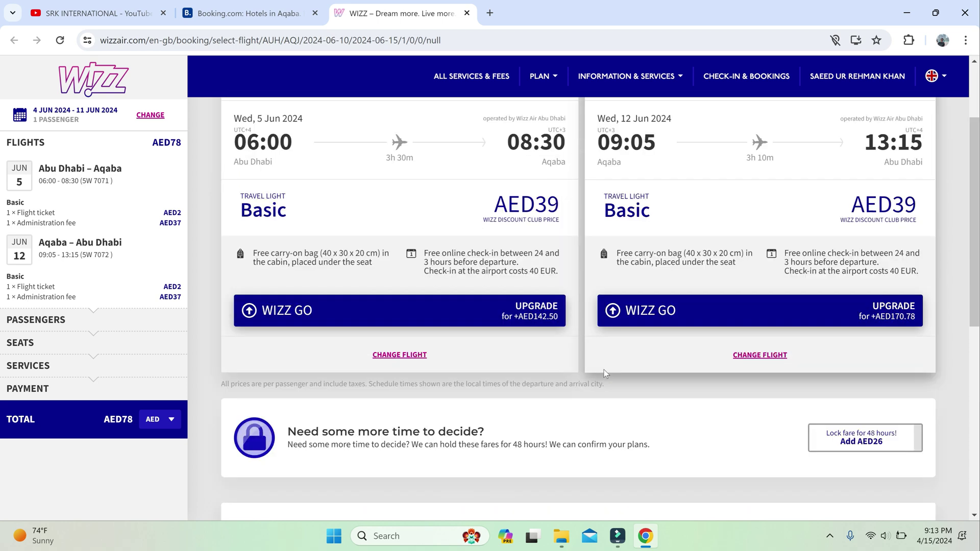
{"action": "left_click", "coordinate": [642, 263]}
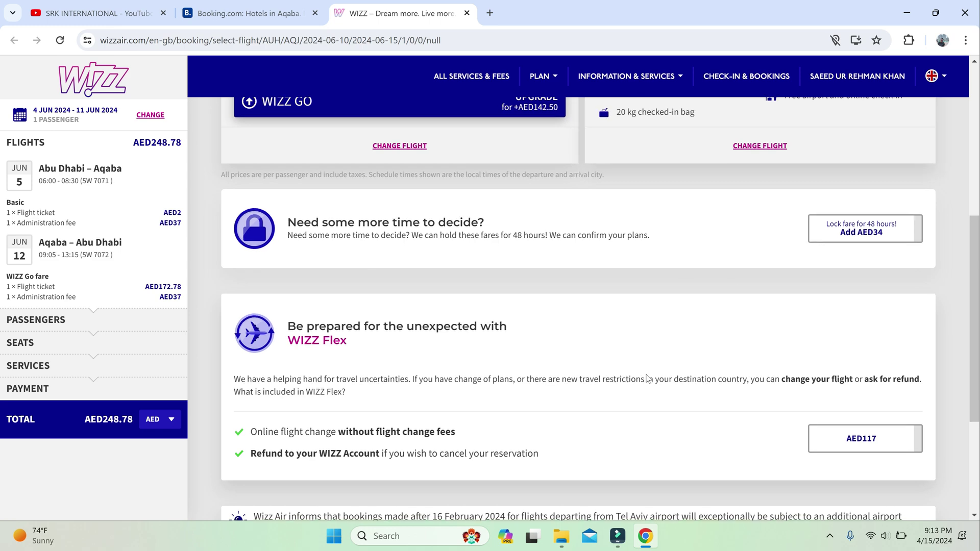
- Review the WIZZ Go benefits and extras, and reopen the flight choice for the Aqaba–Abu Dhabi return leg
{"action": "scroll", "coordinate": [648, 379], "scroll_direction": "down", "scroll_amount": 3}
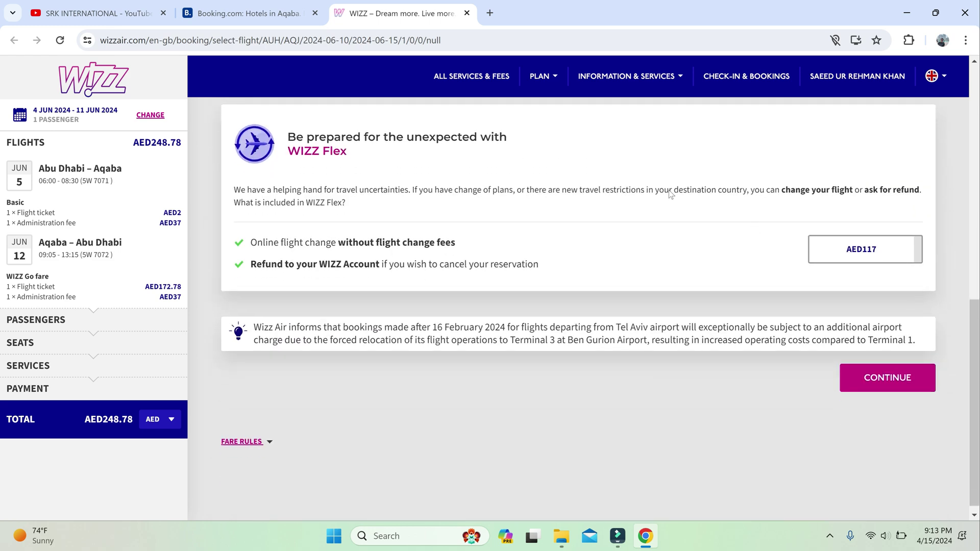
{"action": "scroll", "coordinate": [670, 194], "scroll_direction": "up", "scroll_amount": 2}
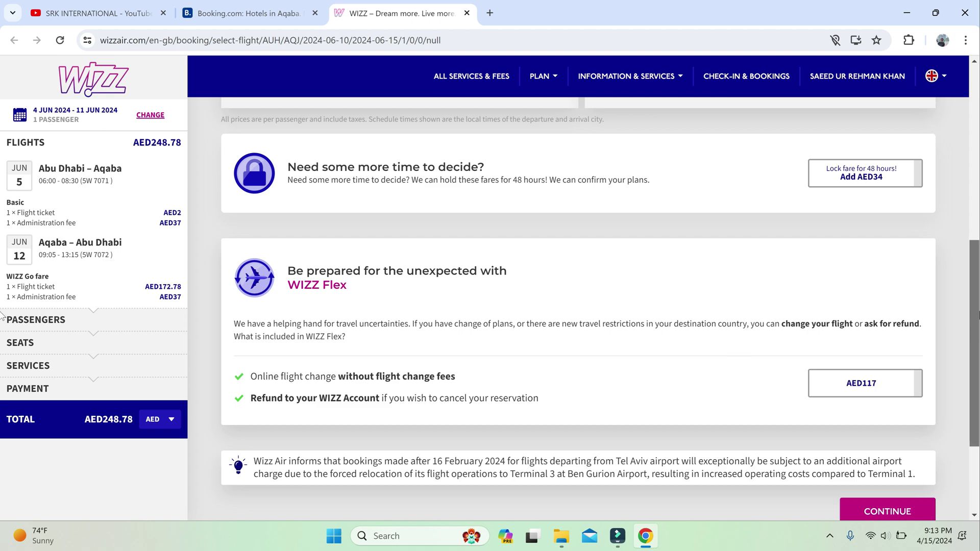
{"action": "scroll", "coordinate": [2, 315], "scroll_direction": "up", "scroll_amount": 6}
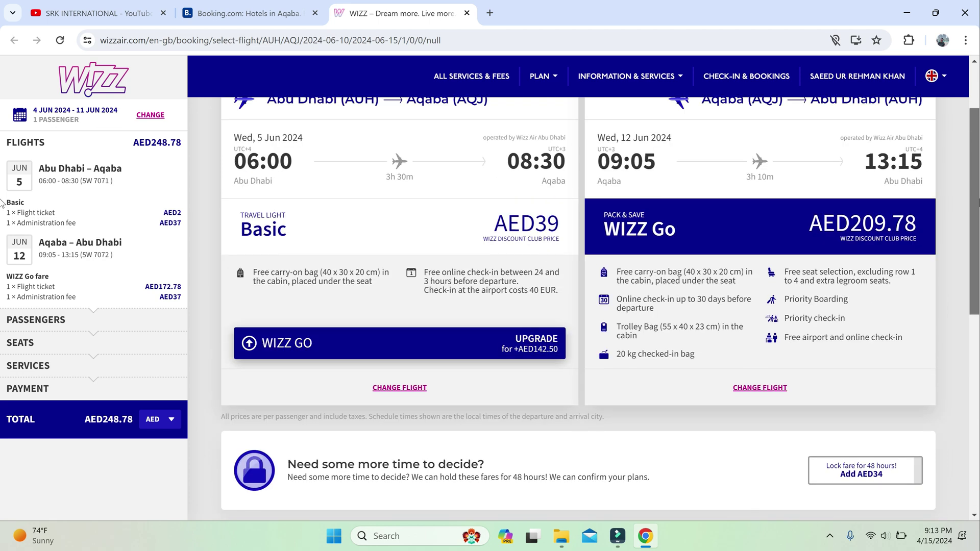
{"action": "scroll", "coordinate": [1, 193], "scroll_direction": "up", "scroll_amount": 2}
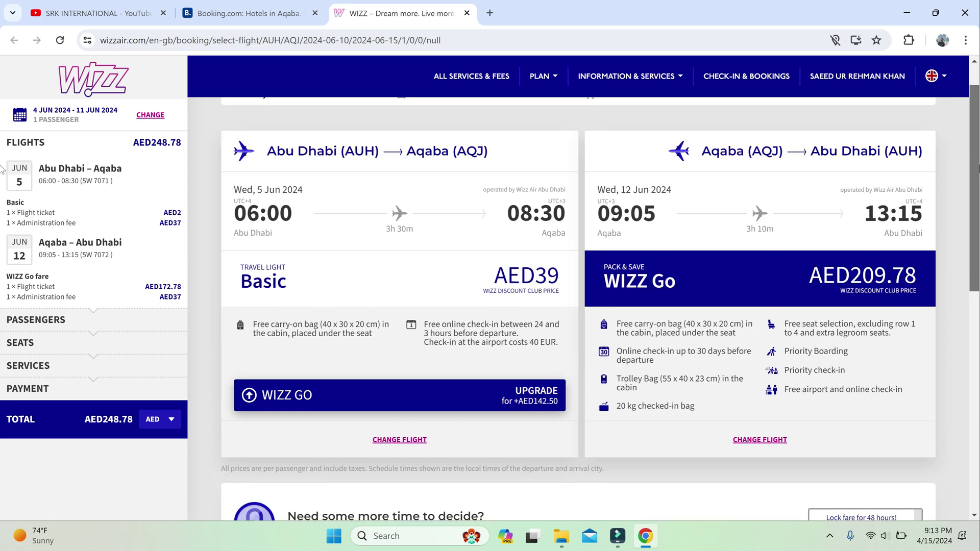
{"action": "scroll", "coordinate": [2, 171], "scroll_direction": "down", "scroll_amount": 5}
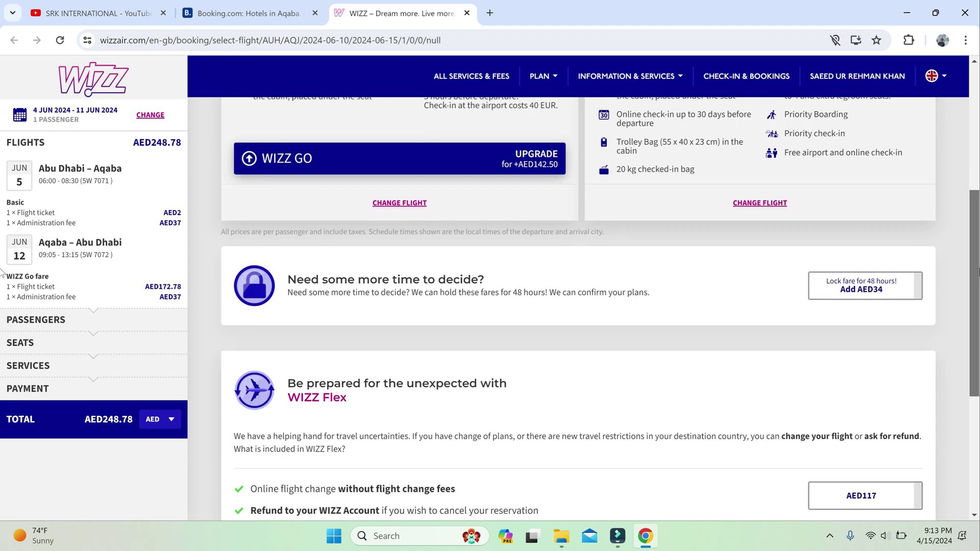
{"action": "scroll", "coordinate": [902, 198], "scroll_direction": "up", "scroll_amount": 1}
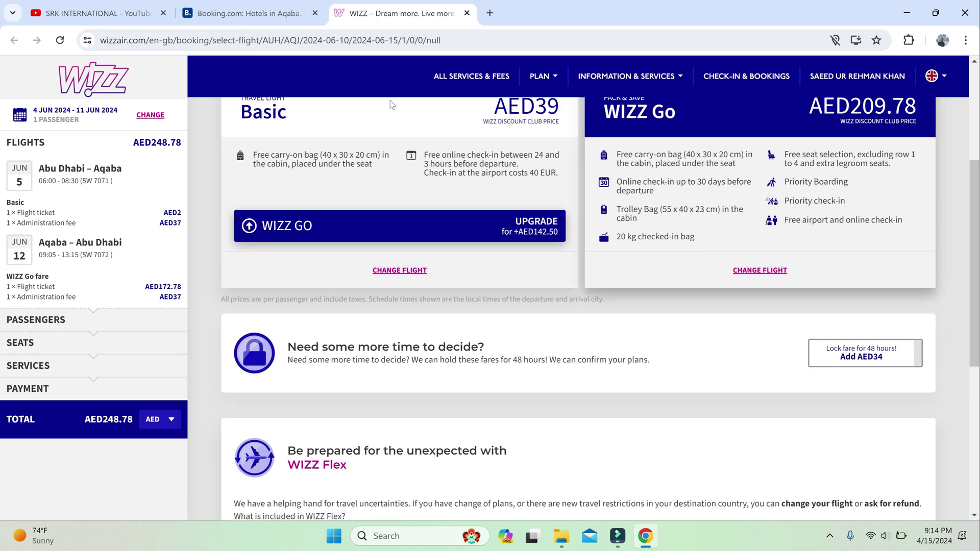
{"action": "left_click", "coordinate": [756, 272]}
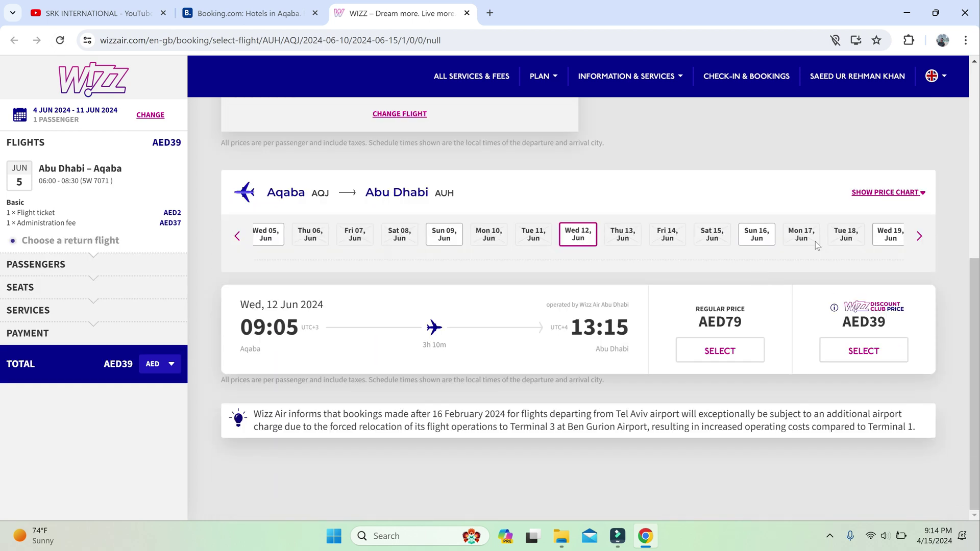
- Change the Abu Dhabi–Aqaba search departing 4 Jun 2024 to one way and search again
{"action": "left_click_drag", "start_coordinate": [979, 264], "coordinate": [979, 6]}
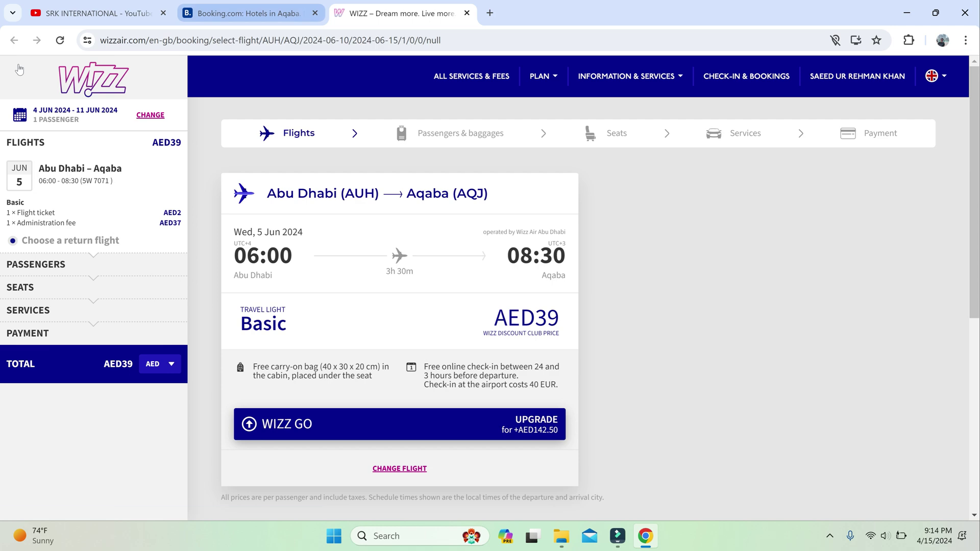
{"action": "scroll", "coordinate": [30, 72], "scroll_direction": "down", "scroll_amount": 2}
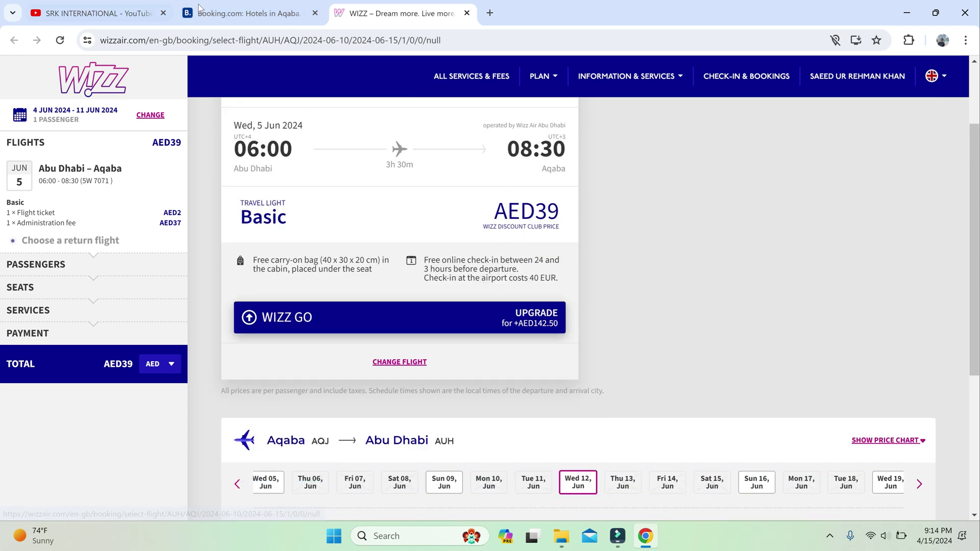
{"action": "left_click", "coordinate": [148, 116]}
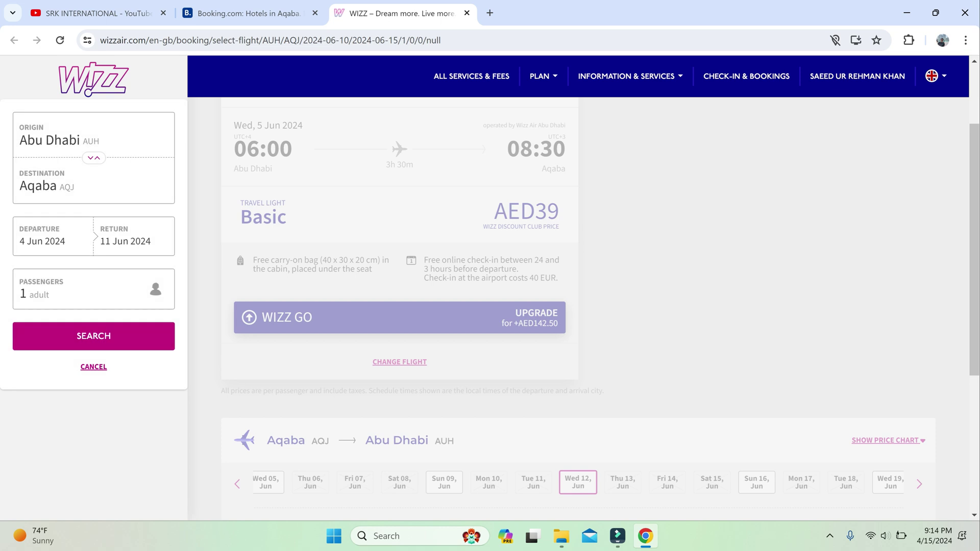
{"action": "left_click", "coordinate": [143, 238]}
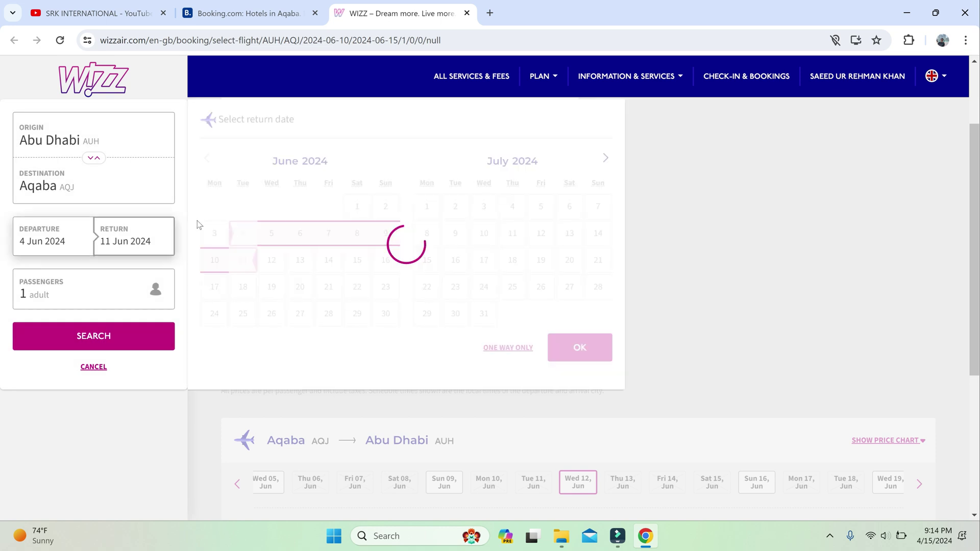
{"action": "left_click", "coordinate": [518, 345]}
{"action": "left_click", "coordinate": [132, 341]}
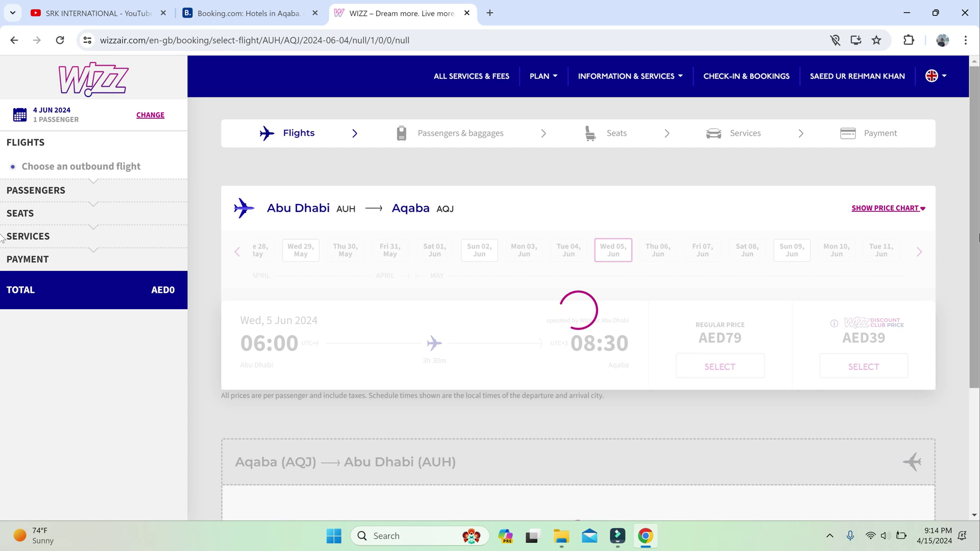
- Select the AED39 Wizz Discount Club fare for the one-way Wed 5 Jun flight with the Travel Light Basic bundle
{"action": "left_click", "coordinate": [875, 370]}
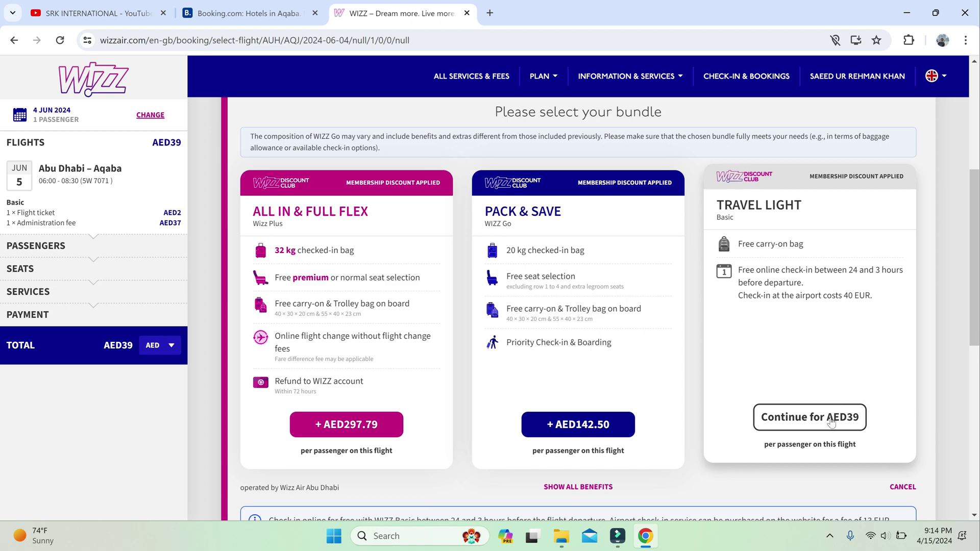
{"action": "left_click", "coordinate": [831, 419]}
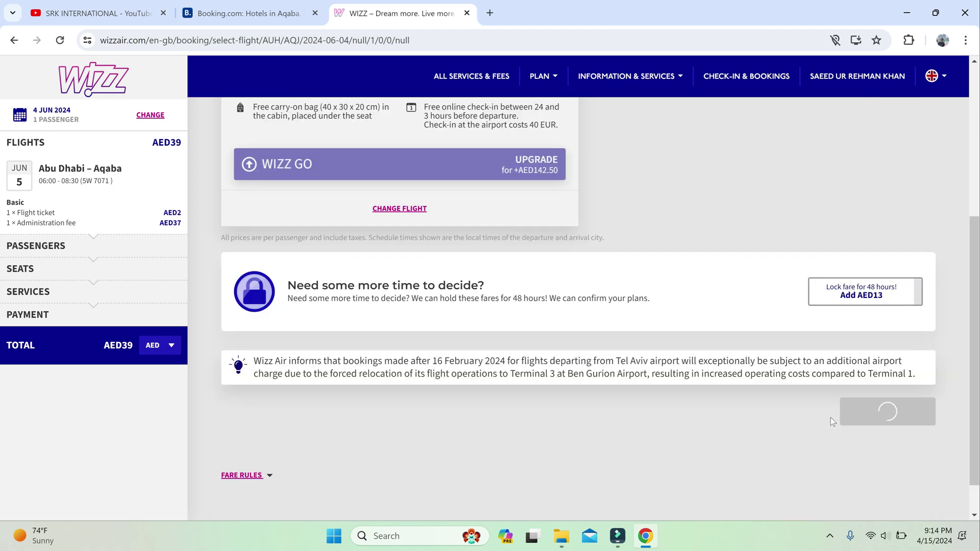
- Go back to the earlier return search, change it to one way departing 11 Jun 2024, and search flights
{"action": "left_click", "coordinate": [14, 42]}
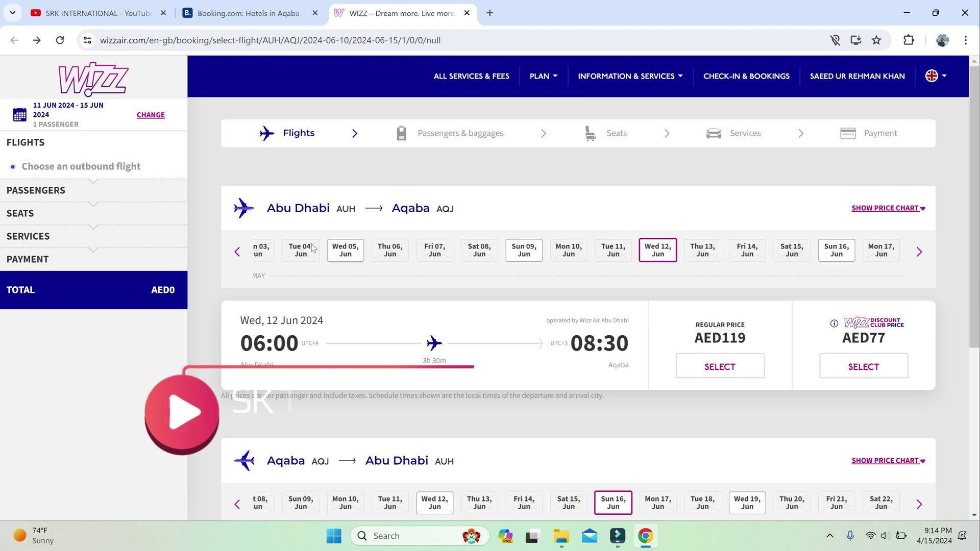
{"action": "left_click", "coordinate": [153, 115]}
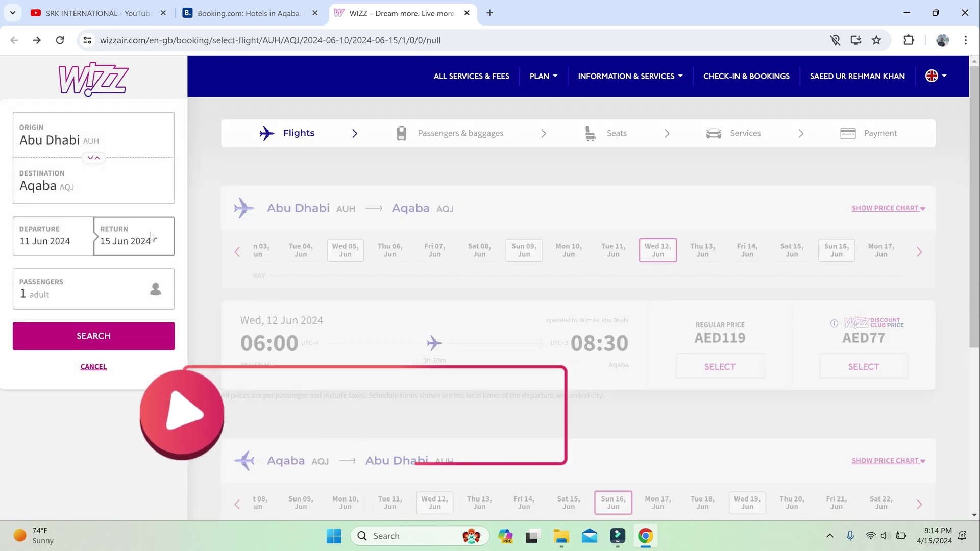
{"action": "left_click", "coordinate": [151, 237]}
{"action": "left_click", "coordinate": [509, 347]}
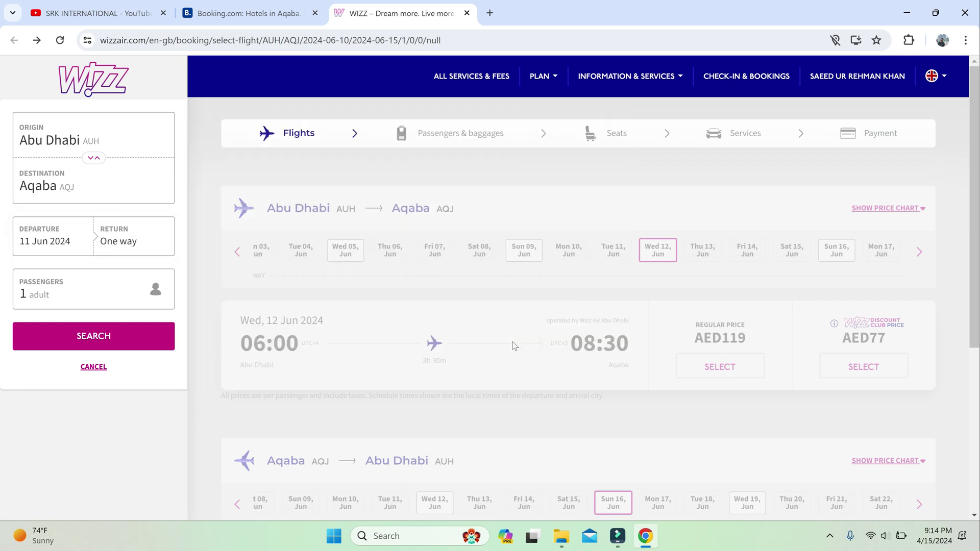
{"action": "left_click", "coordinate": [121, 338]}
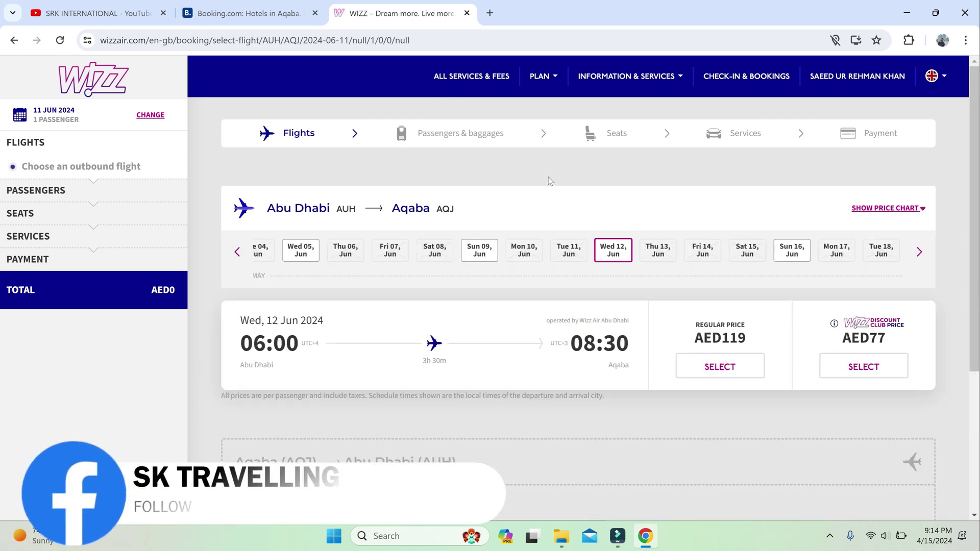
- Choose Sun 9 Jun as the outbound date and select the AED39 Wizz Discount Club fare from Abu Dhabi to Aqaba
{"action": "left_click", "coordinate": [472, 250]}
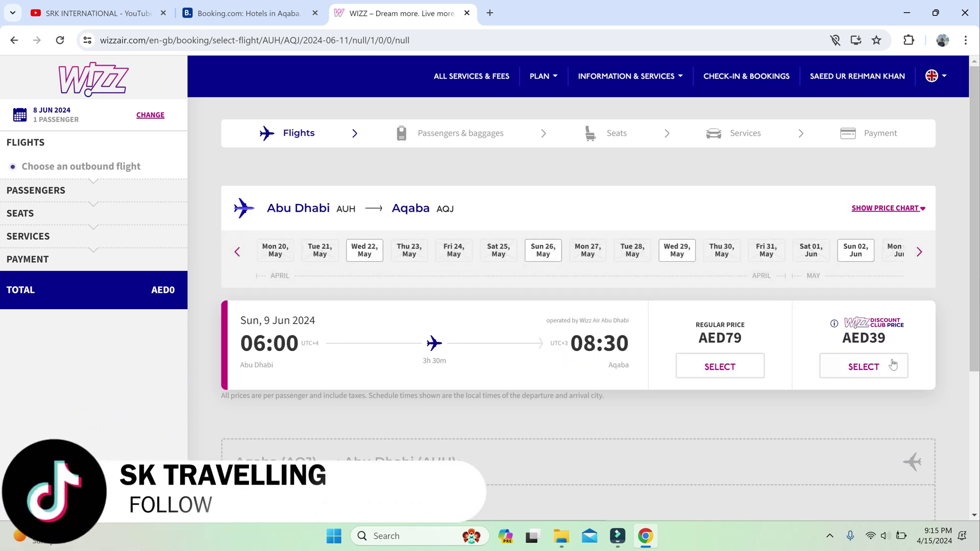
{"action": "scroll", "coordinate": [940, 335], "scroll_direction": "down", "scroll_amount": 3}
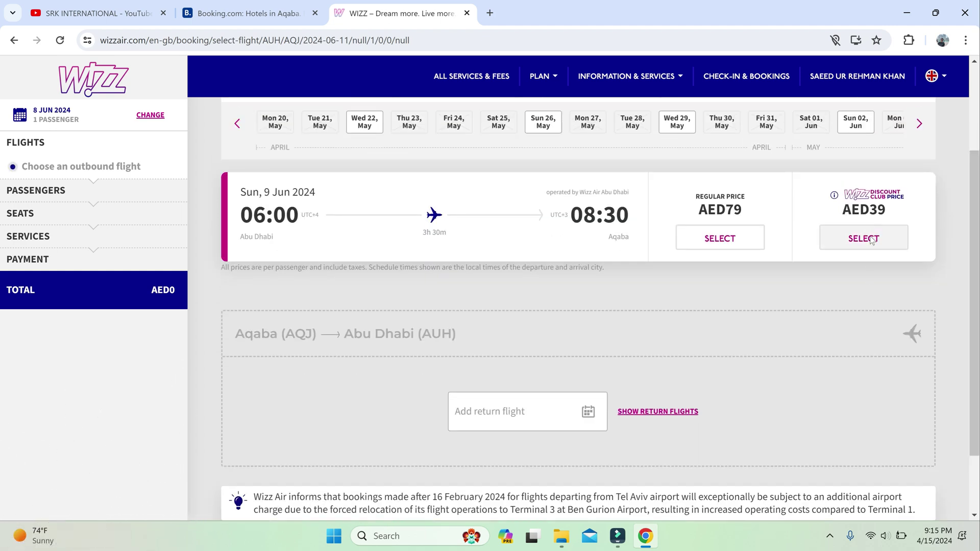
{"action": "left_click", "coordinate": [871, 239]}
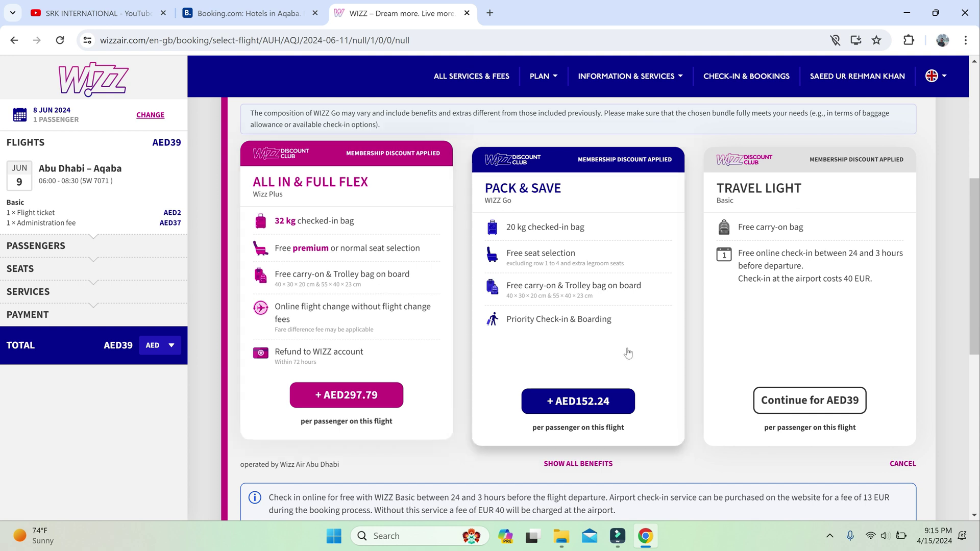
- Choose the Travel Light Basic bundle at AED39 for the Sun 9 Jun flight from Abu Dhabi to Aqaba
{"action": "scroll", "coordinate": [663, 333], "scroll_direction": "up", "scroll_amount": 5}
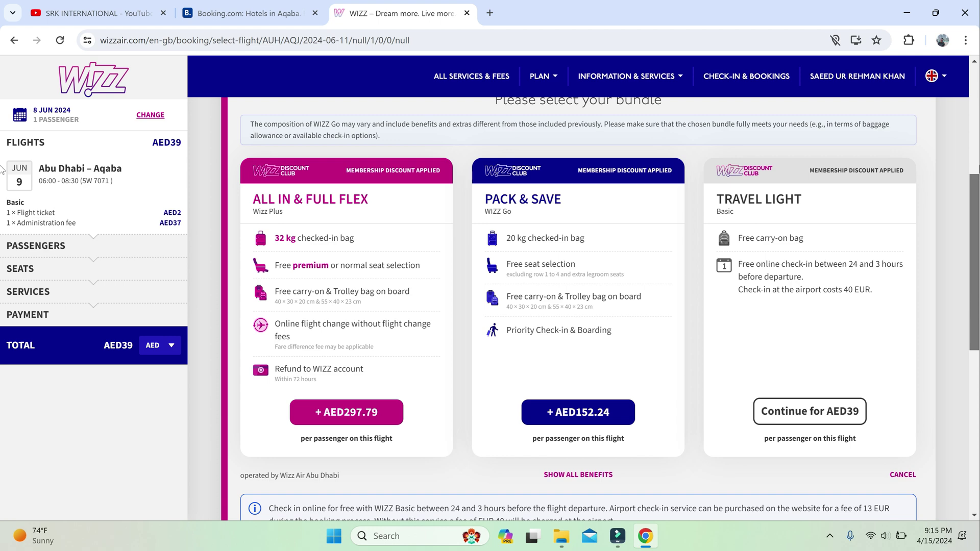
{"action": "left_click_drag", "start_coordinate": [979, 154], "coordinate": [976, 263]}
{"action": "scroll", "coordinate": [976, 265], "scroll_direction": "down", "scroll_amount": 5}
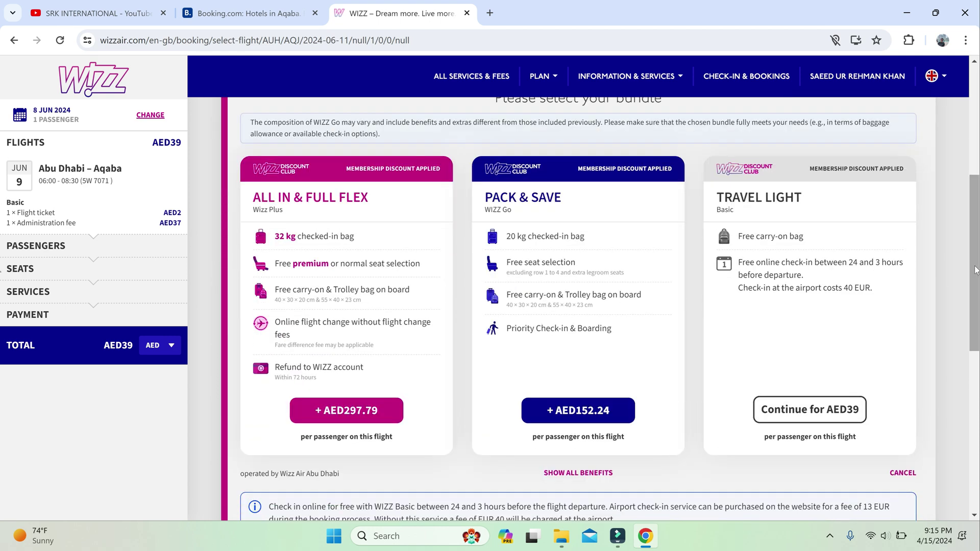
{"action": "left_click", "coordinate": [815, 410]}
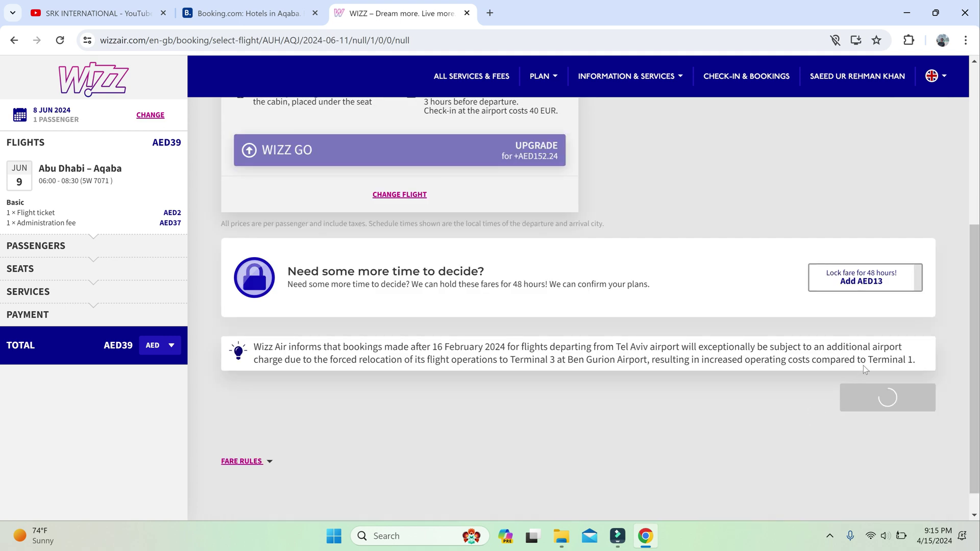
- Review the flight summary and optional extras, and continue to the passenger details without adding the 48-hour fare lock or WIZZ Flex
{"action": "scroll", "coordinate": [1, 307], "scroll_direction": "down", "scroll_amount": 1}
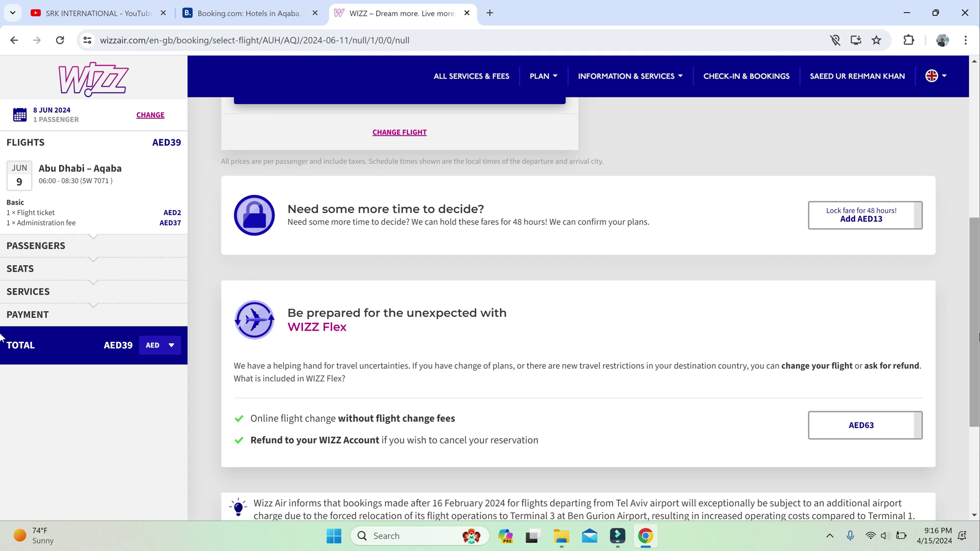
{"action": "scroll", "coordinate": [1, 337], "scroll_direction": "down", "scroll_amount": 1}
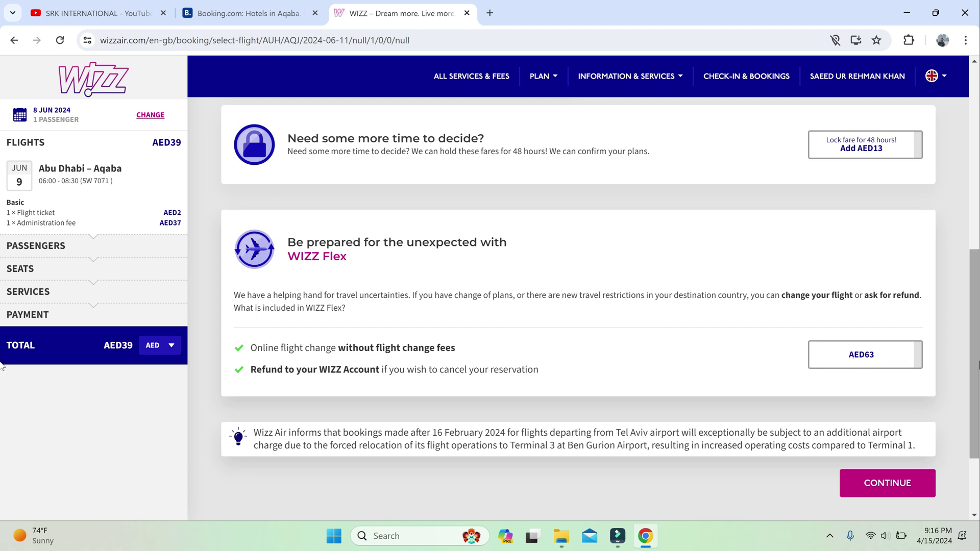
{"action": "scroll", "coordinate": [2, 135], "scroll_direction": "up", "scroll_amount": 5}
{"action": "scroll", "coordinate": [1, 135], "scroll_direction": "up", "scroll_amount": 3}
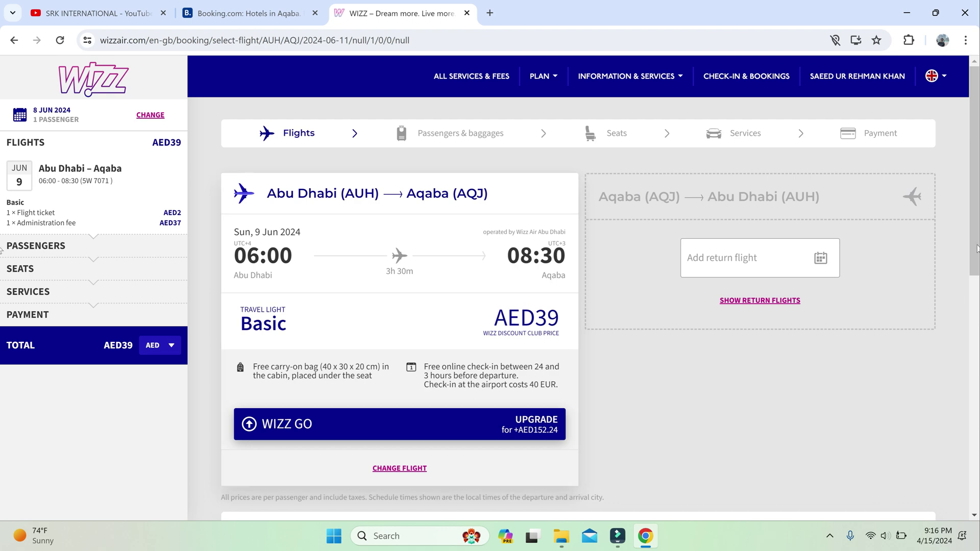
{"action": "scroll", "coordinate": [2, 434], "scroll_direction": "down", "scroll_amount": 8}
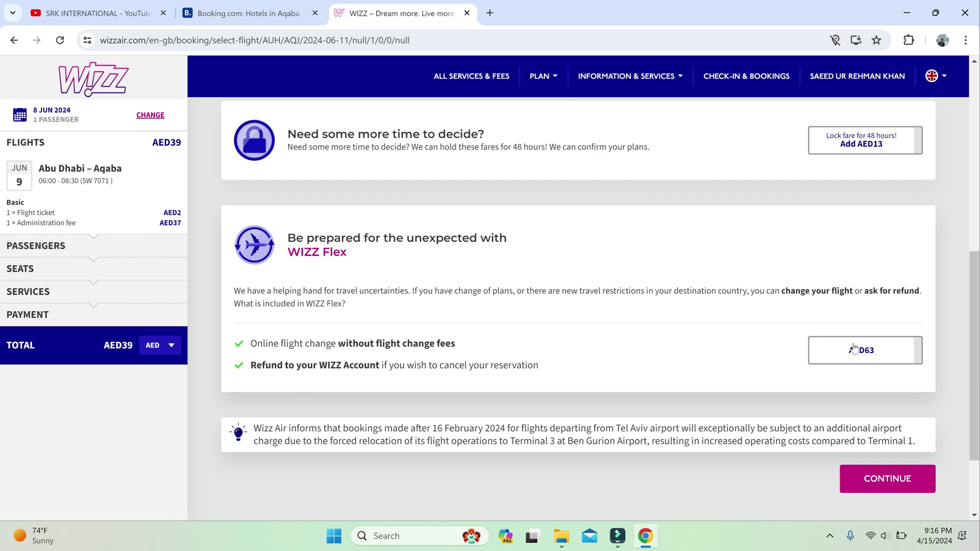
{"action": "left_click", "coordinate": [894, 478]}
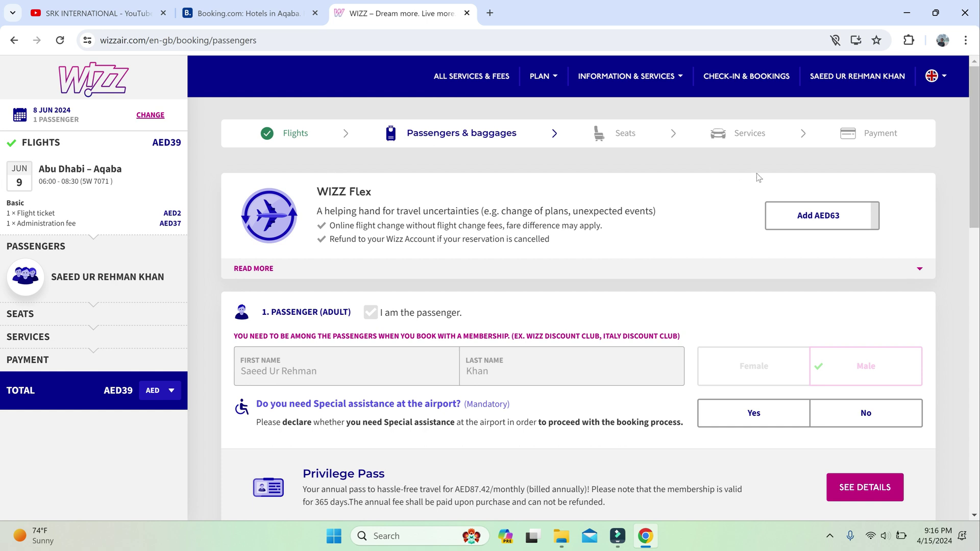
- Declare that the passenger does not need special assistance at the airport
{"action": "scroll", "coordinate": [751, 251], "scroll_direction": "down", "scroll_amount": 1}
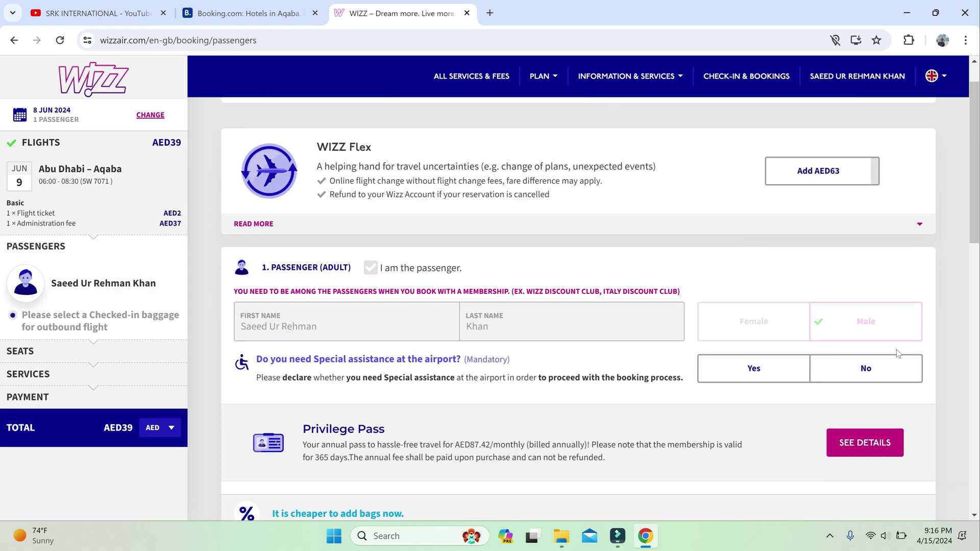
{"action": "left_click", "coordinate": [884, 376]}
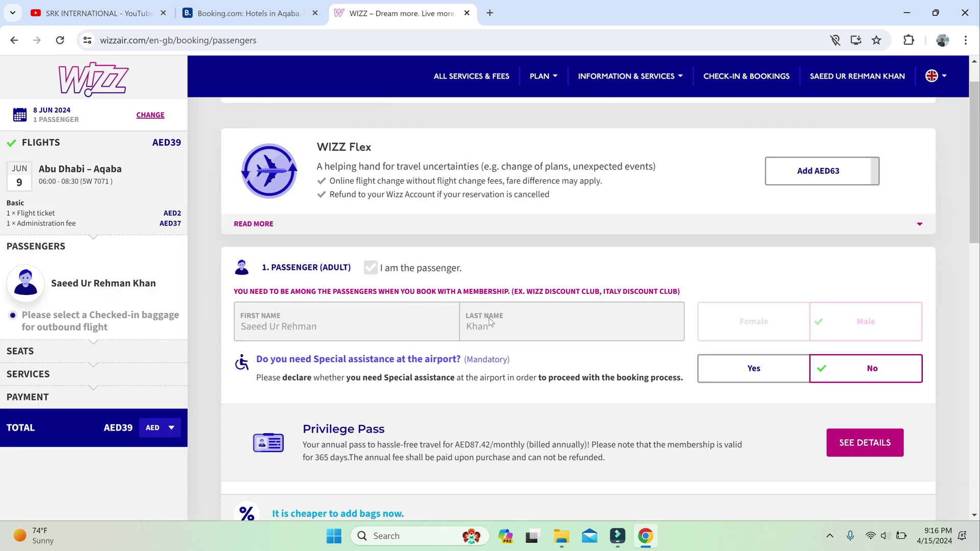
{"action": "scroll", "coordinate": [634, 385], "scroll_direction": "down", "scroll_amount": 2}
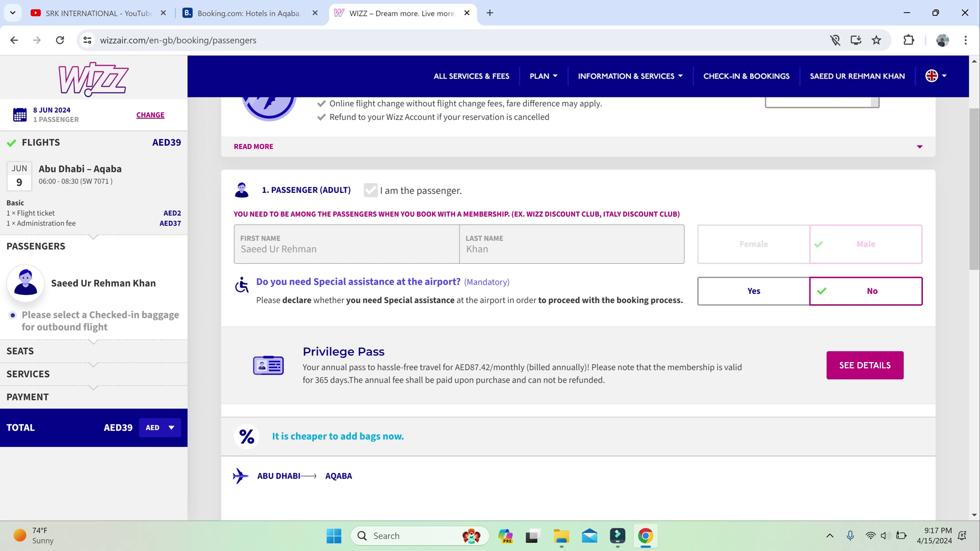
{"action": "scroll", "coordinate": [583, 367], "scroll_direction": "down", "scroll_amount": 1}
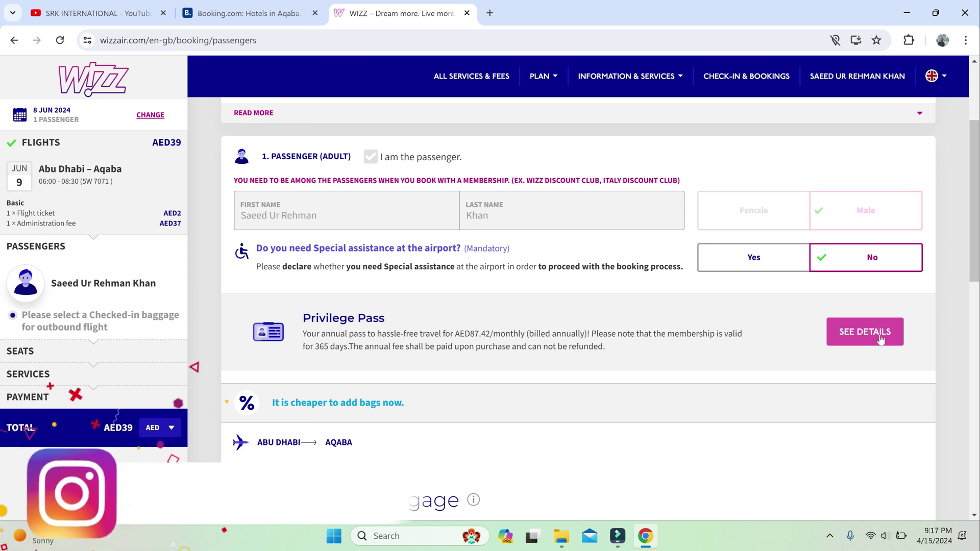
- Compare checked-in baggage prices by selecting the 10 kg, 20 kg, 26 kg and 32 kg options in turn
{"action": "scroll", "coordinate": [698, 374], "scroll_direction": "down", "scroll_amount": 1}
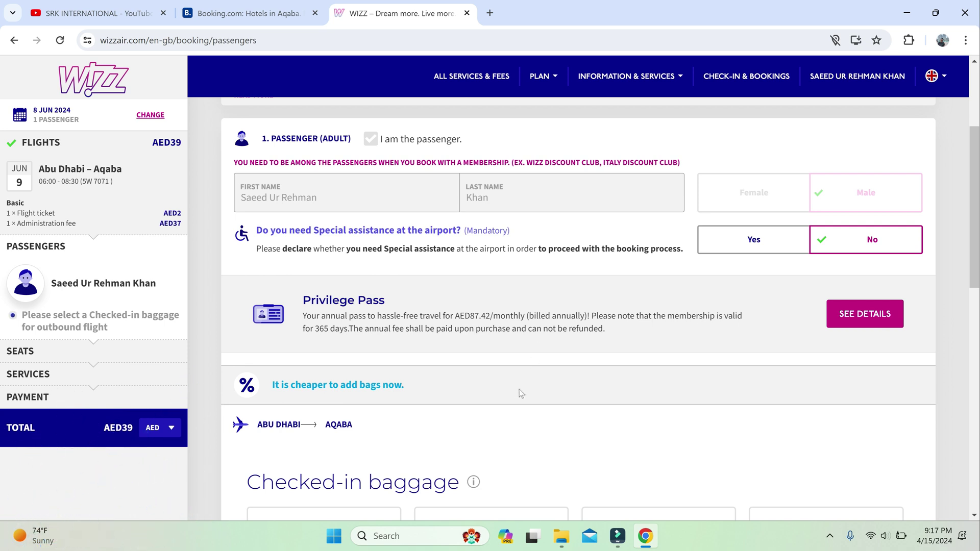
{"action": "scroll", "coordinate": [499, 416], "scroll_direction": "down", "scroll_amount": 3}
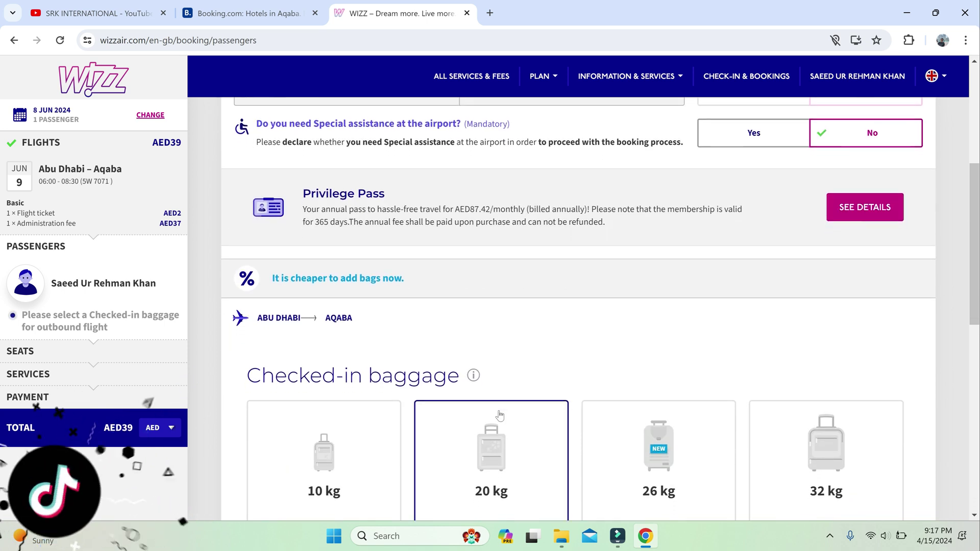
{"action": "scroll", "coordinate": [499, 415], "scroll_direction": "down", "scroll_amount": 2}
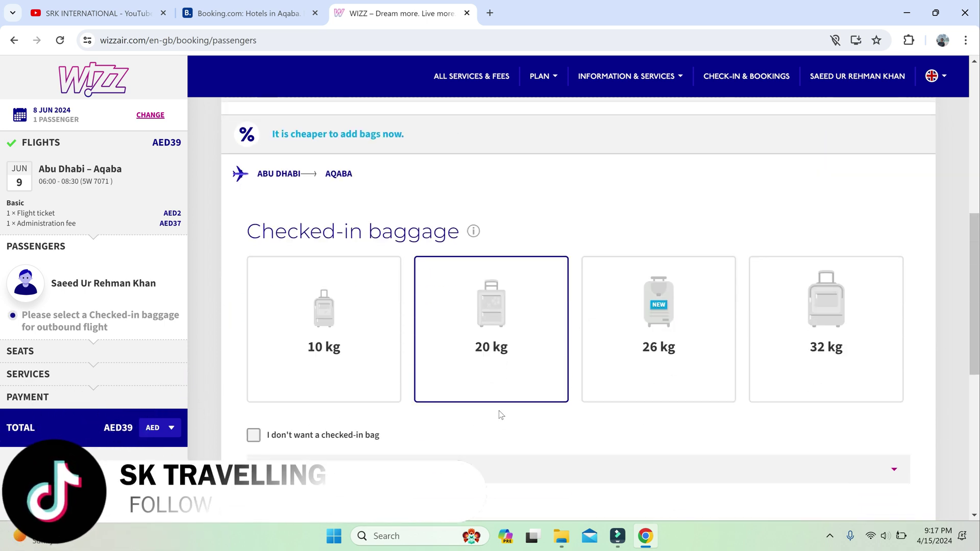
{"action": "left_click", "coordinate": [323, 375]}
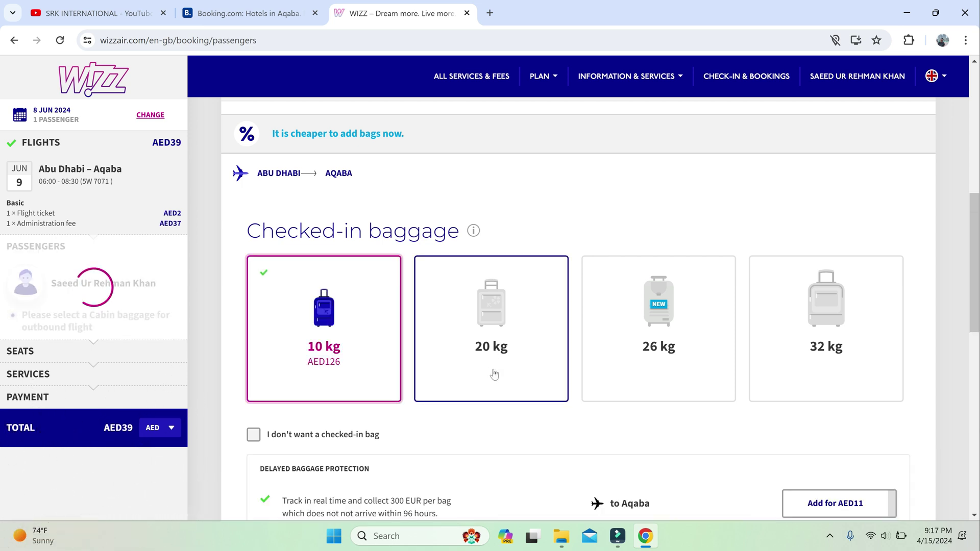
{"action": "left_click", "coordinate": [493, 374]}
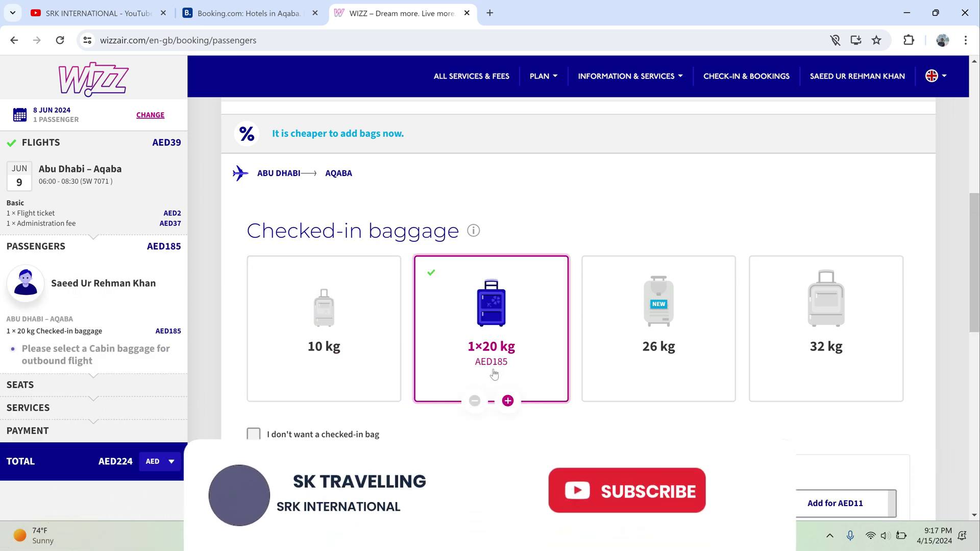
{"action": "left_click", "coordinate": [628, 376]}
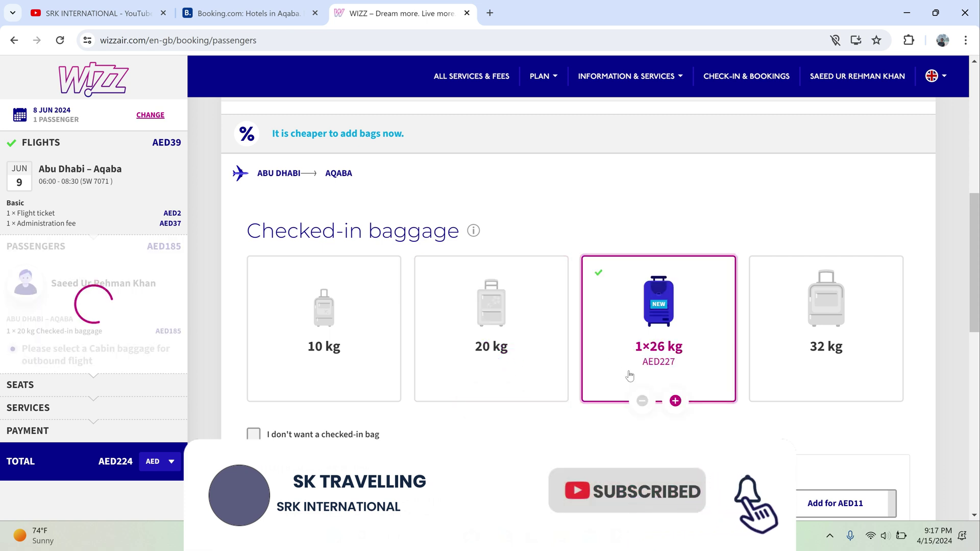
{"action": "left_click", "coordinate": [807, 379]}
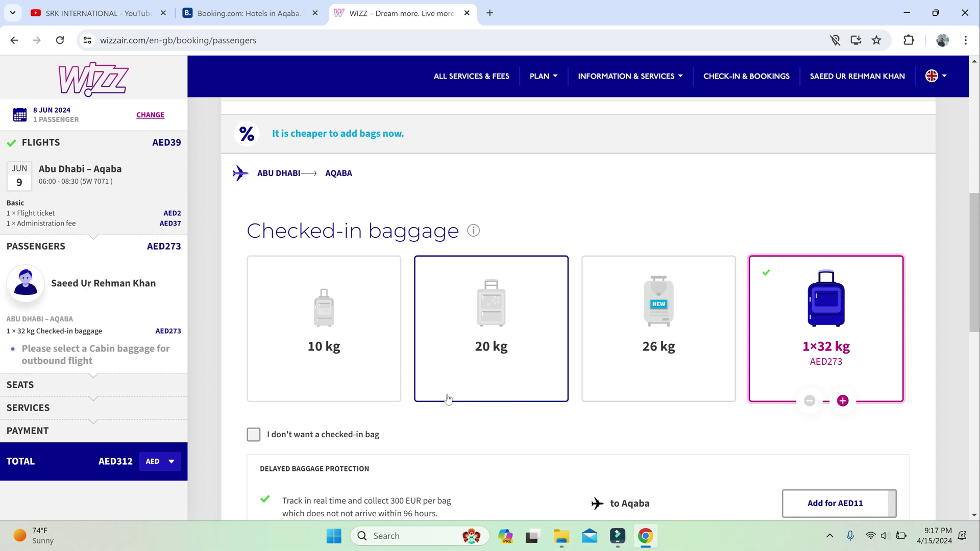
- Decline a checked-in bag, keep only the free carry-on bag as cabin baggage, and continue to seat selection
{"action": "scroll", "coordinate": [447, 398], "scroll_direction": "down", "scroll_amount": 1}
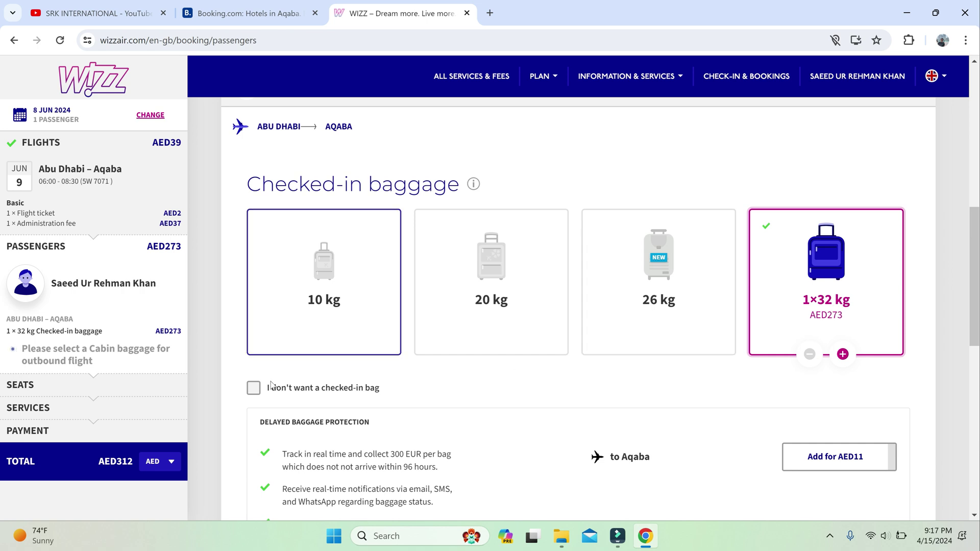
{"action": "left_click", "coordinate": [255, 388]}
{"action": "scroll", "coordinate": [761, 484], "scroll_direction": "down", "scroll_amount": 1}
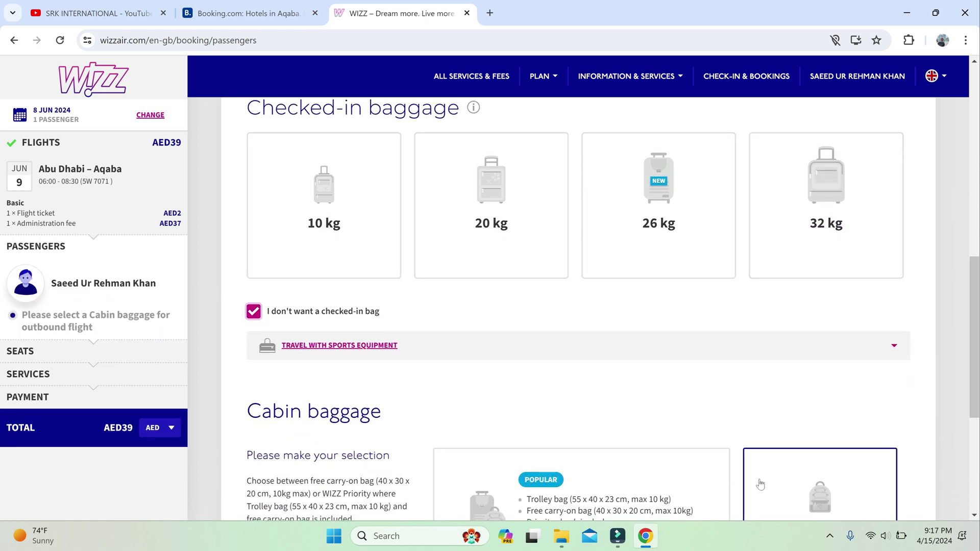
{"action": "scroll", "coordinate": [721, 417], "scroll_direction": "down", "scroll_amount": 2}
{"action": "left_click", "coordinate": [826, 423]}
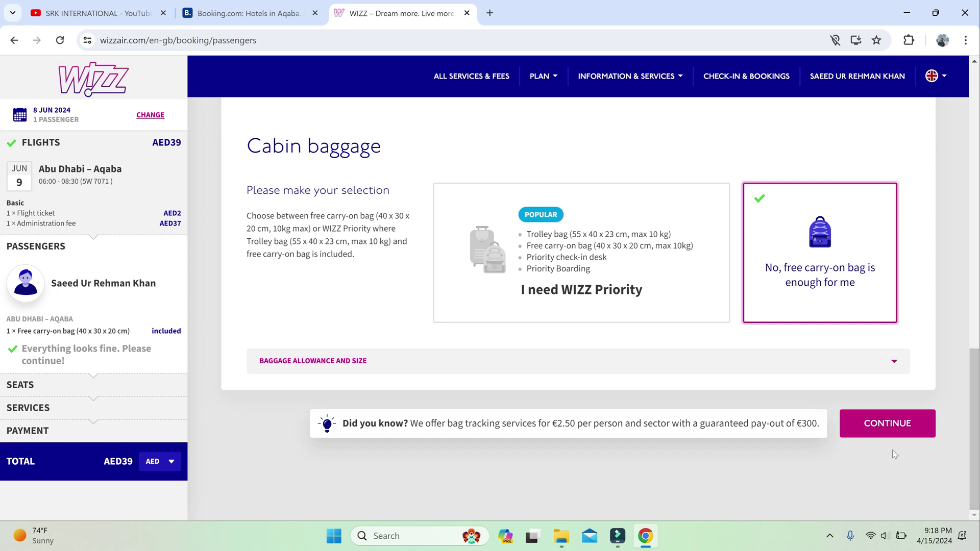
{"action": "left_click", "coordinate": [889, 431]}
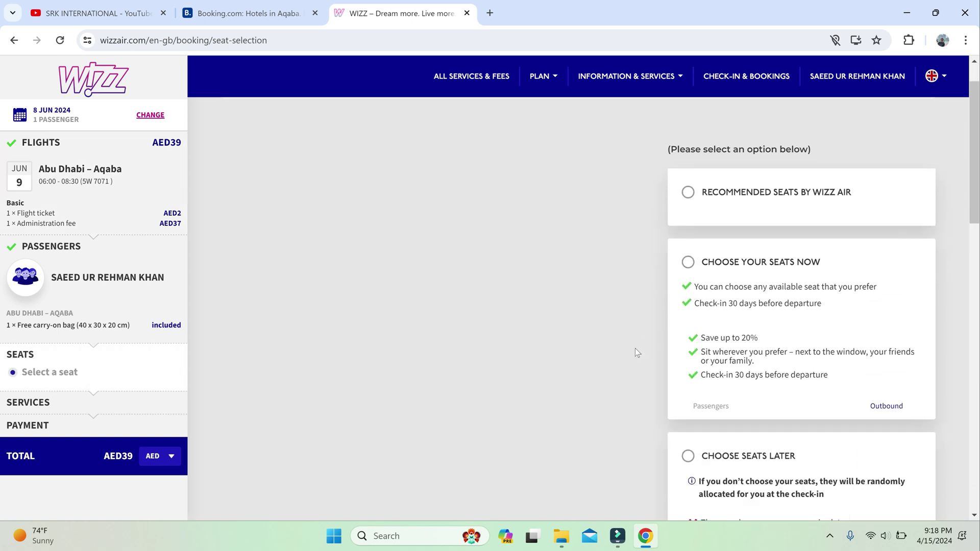
- Review the seat map and seating options for the Abu Dhabi–Aqaba flight, and opt to choose seats now
{"action": "right_click", "coordinate": [635, 348]}
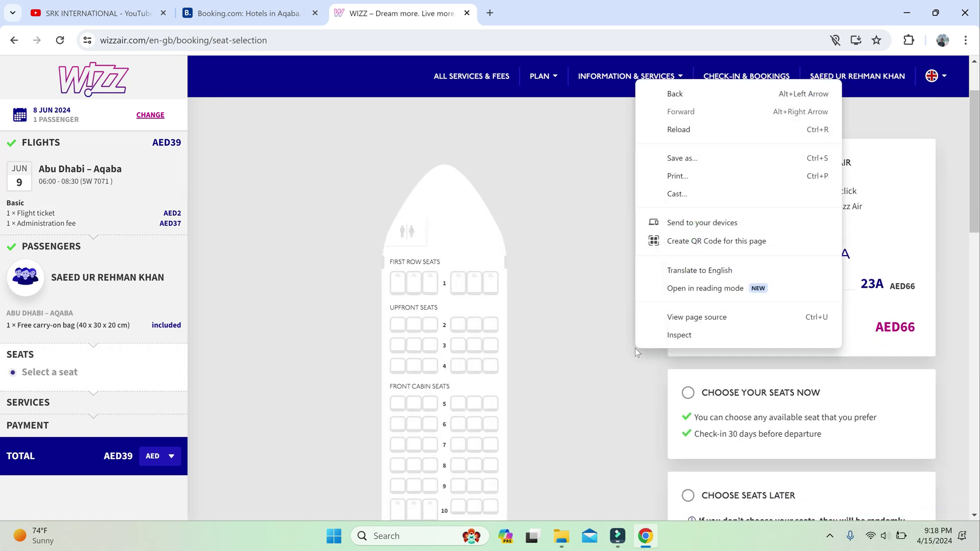
{"action": "scroll", "coordinate": [635, 348], "scroll_direction": "down", "scroll_amount": 5}
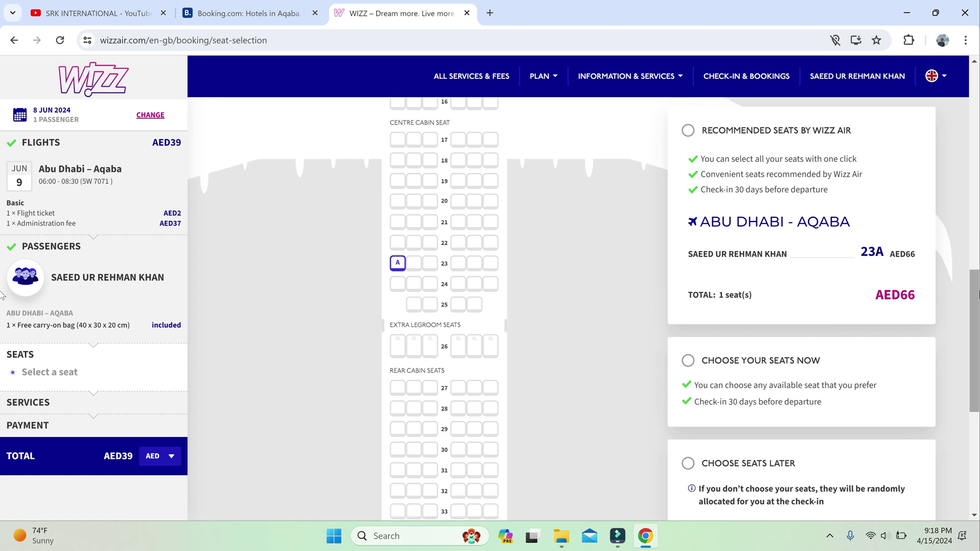
{"action": "scroll", "coordinate": [3, 295], "scroll_direction": "down", "scroll_amount": 2}
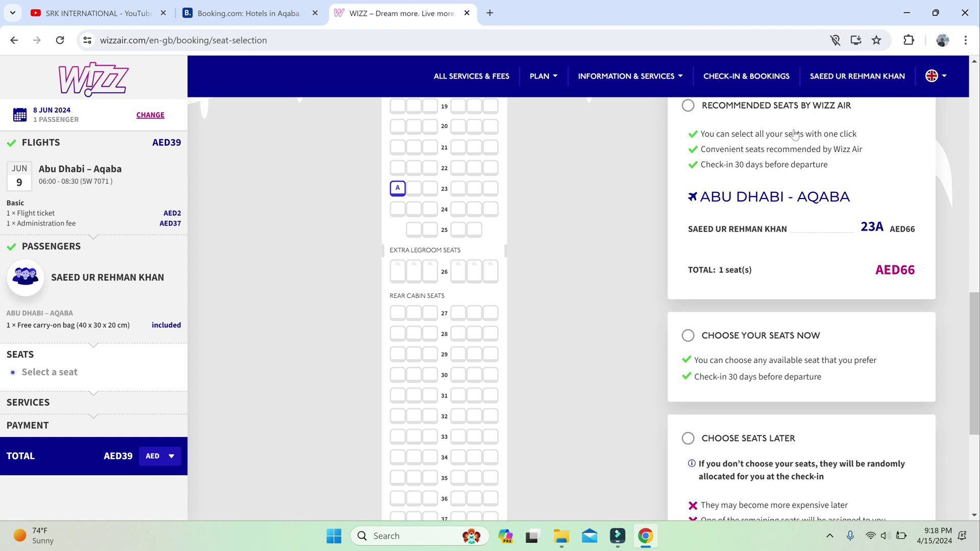
{"action": "scroll", "coordinate": [978, 329], "scroll_direction": "up", "scroll_amount": 2}
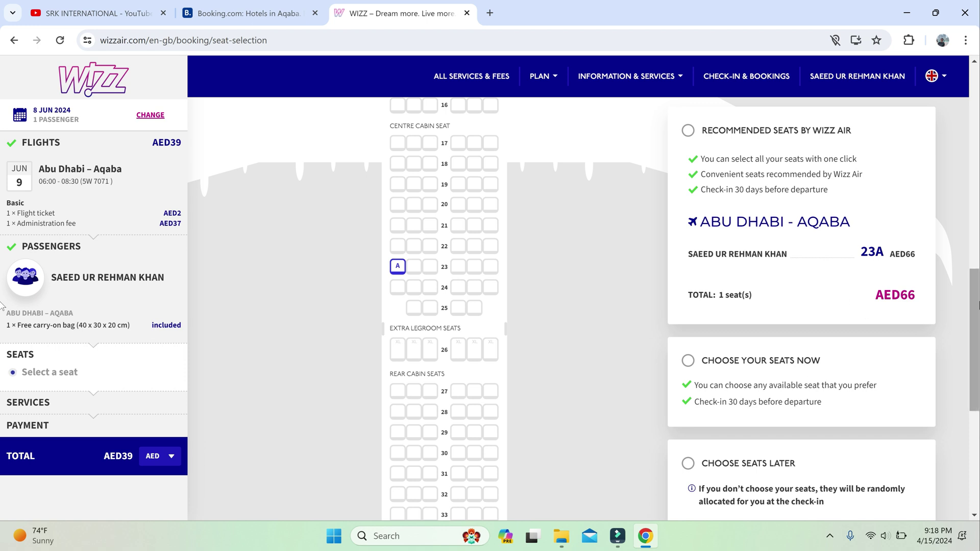
{"action": "scroll", "coordinate": [444, 306], "scroll_direction": "down", "scroll_amount": 1}
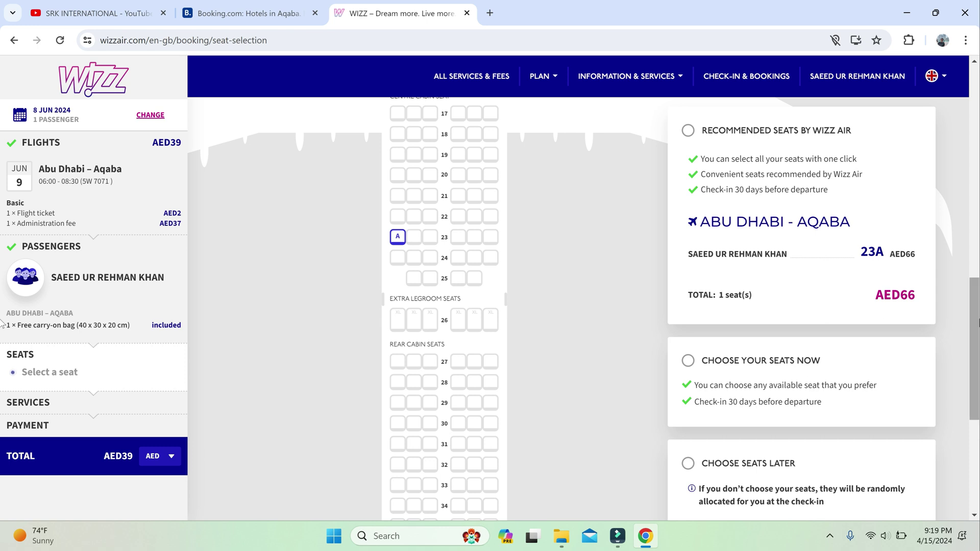
{"action": "scroll", "coordinate": [784, 319], "scroll_direction": "down", "scroll_amount": 2}
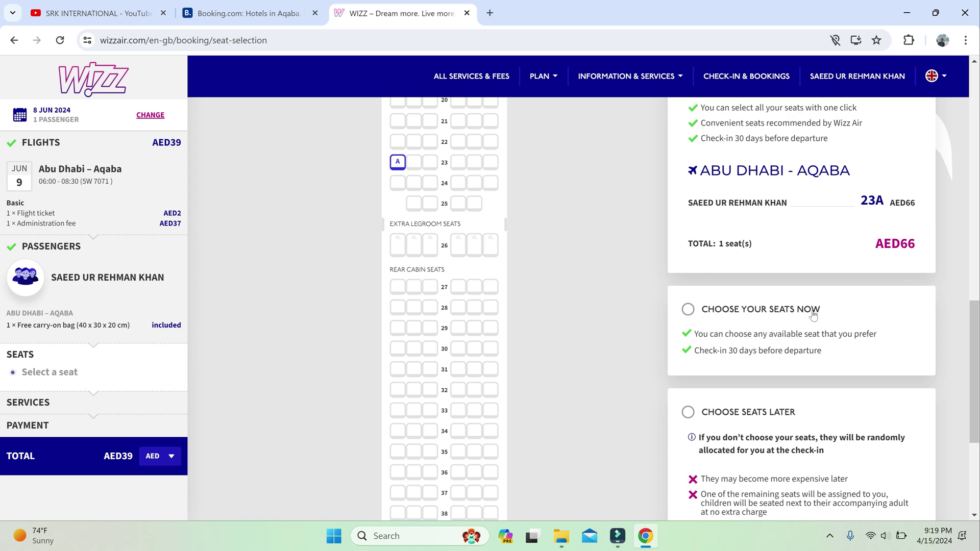
{"action": "left_click", "coordinate": [689, 316]}
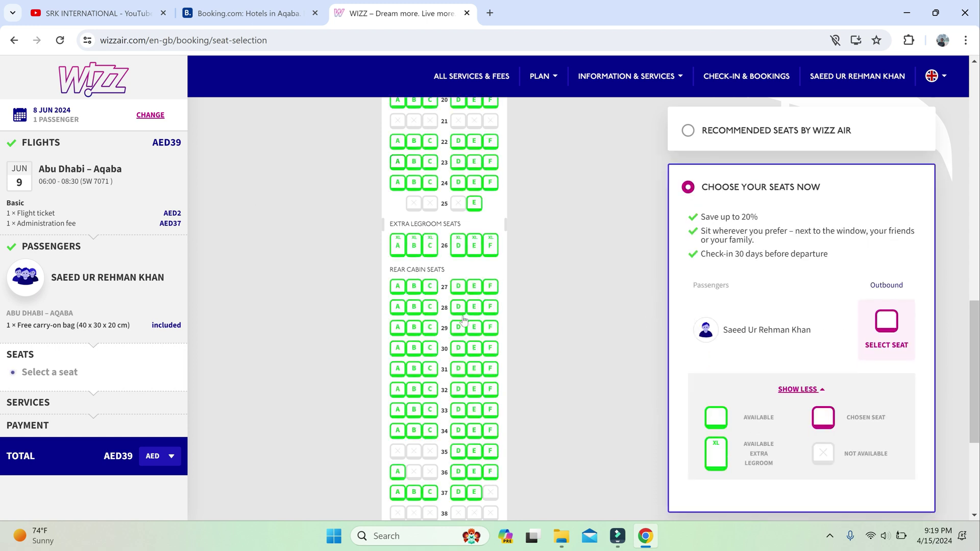
- Compare seat prices by selecting 28C, the extra-legroom seat 26C with its safety conditions accepted, and finally 28B
{"action": "left_click", "coordinate": [429, 310]}
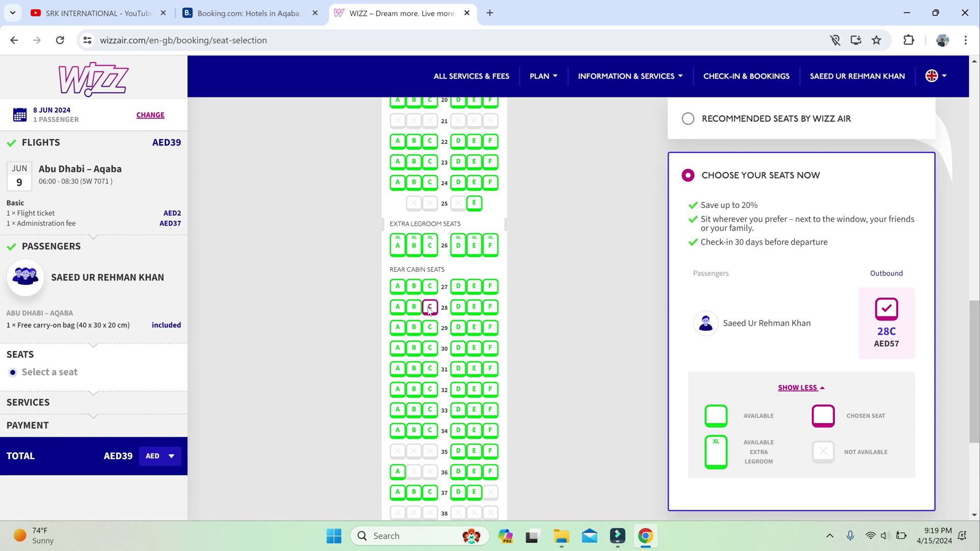
{"action": "left_click", "coordinate": [428, 258]}
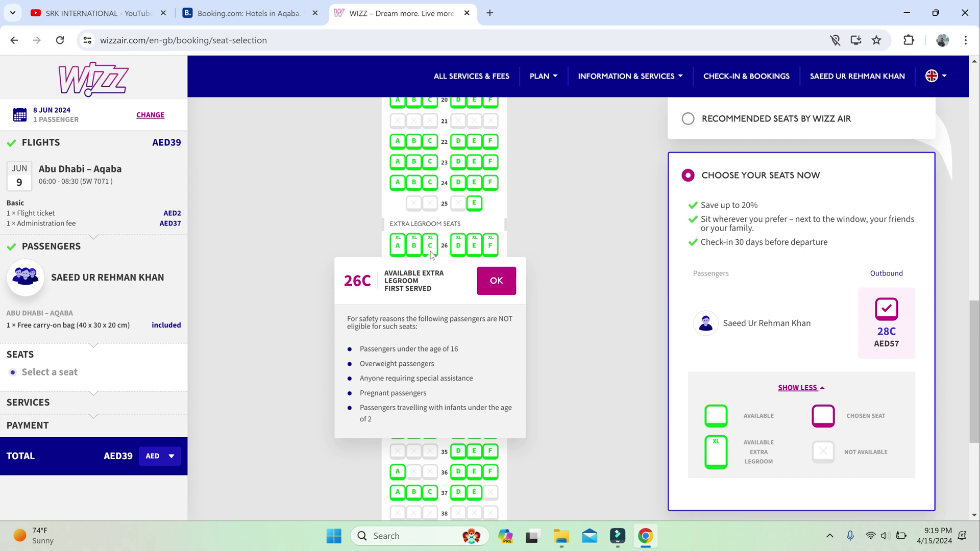
{"action": "left_click", "coordinate": [485, 276]}
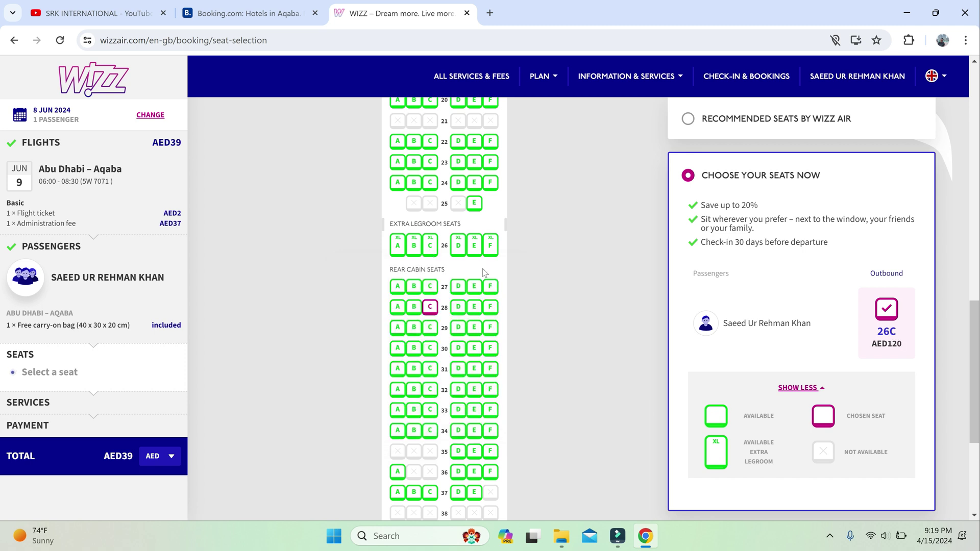
{"action": "left_click", "coordinate": [414, 307]}
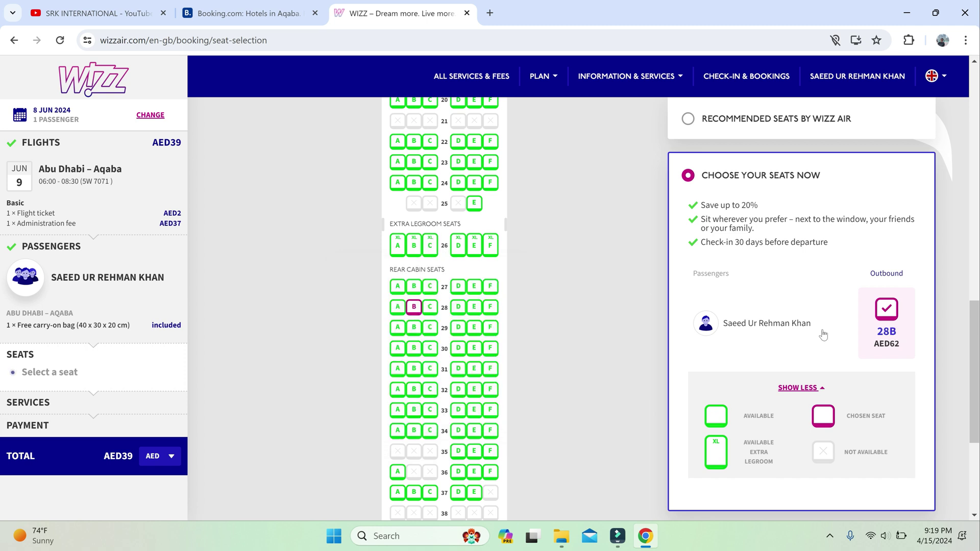
{"action": "scroll", "coordinate": [628, 303], "scroll_direction": "down", "scroll_amount": 3}
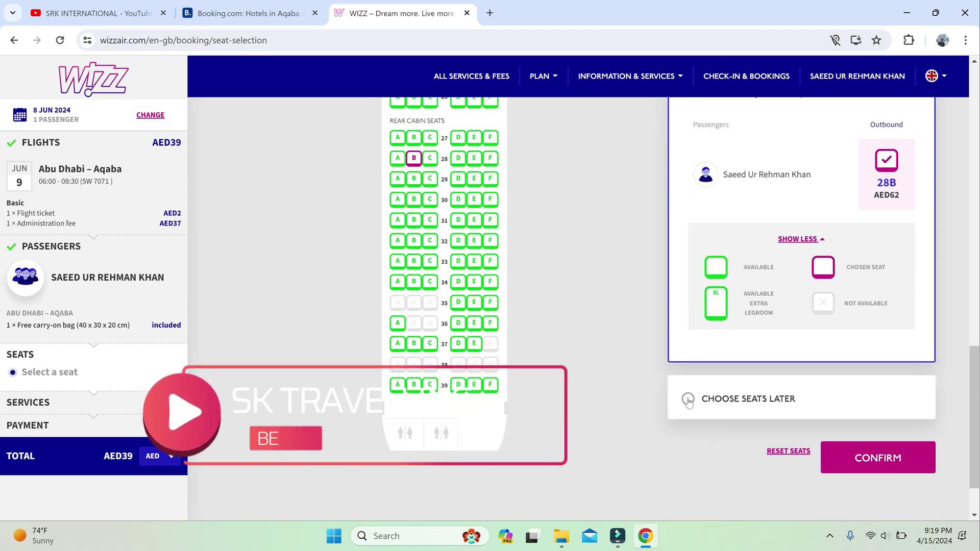
- Opt to choose seats later instead of keeping seat 28B, and continue to the extra services
{"action": "left_click", "coordinate": [688, 399]}
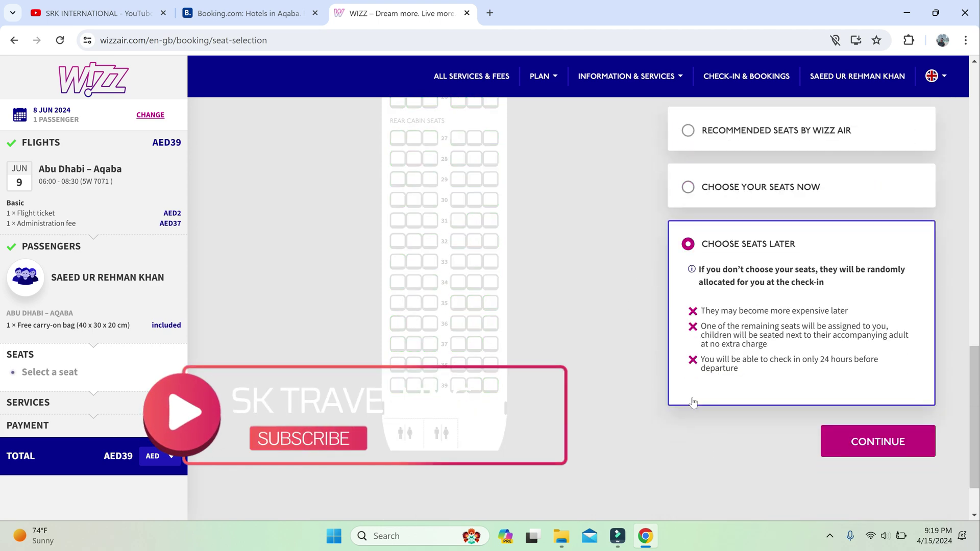
{"action": "left_click", "coordinate": [868, 443]}
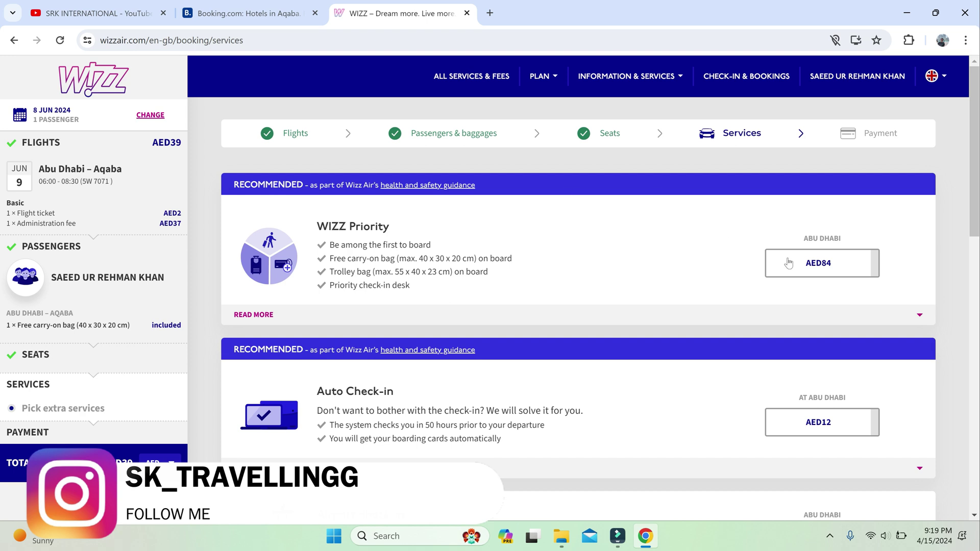
- Try adding the AED12 Auto Check-in service at Abu Dhabi, and remove it from the booking
{"action": "scroll", "coordinate": [663, 347], "scroll_direction": "down", "scroll_amount": 2}
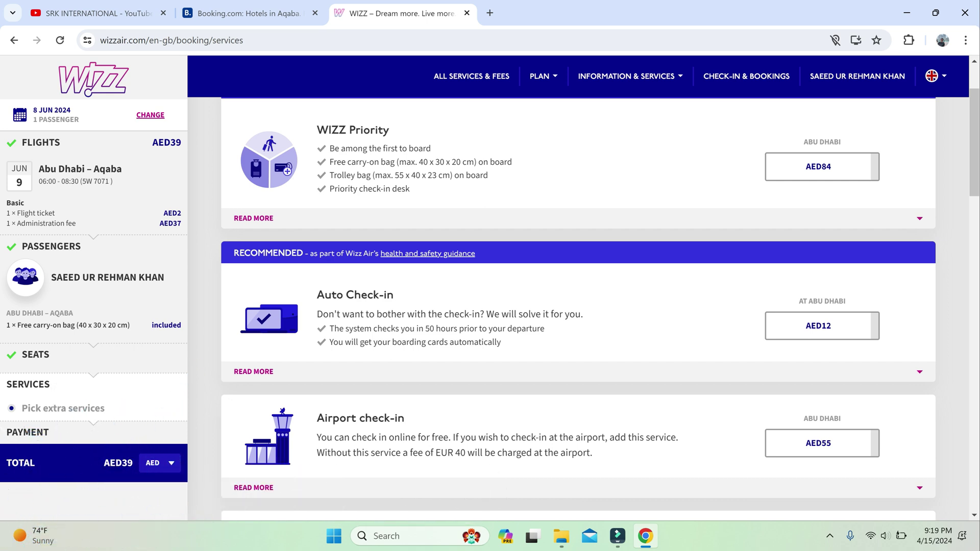
{"action": "left_click", "coordinate": [870, 332]}
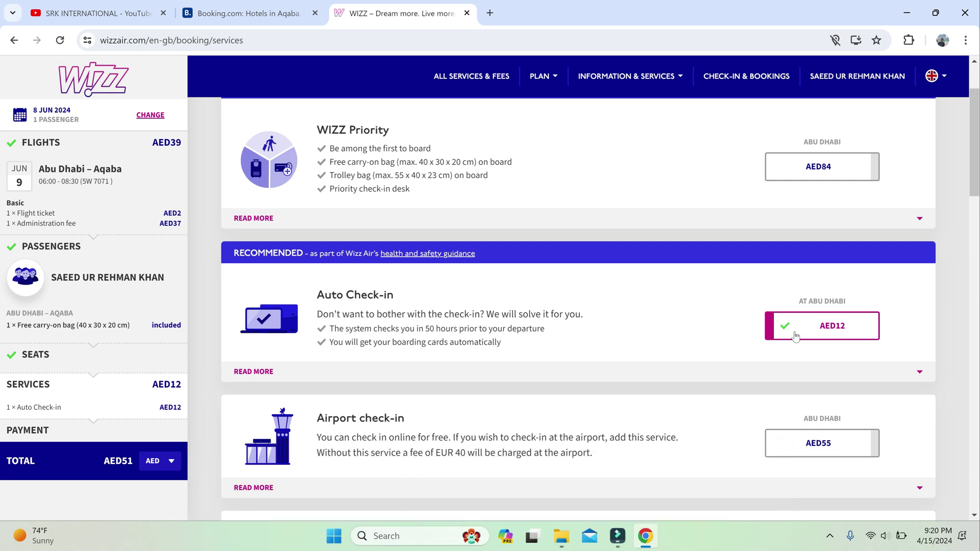
{"action": "left_click_drag", "start_coordinate": [977, 193], "coordinate": [977, 204]}
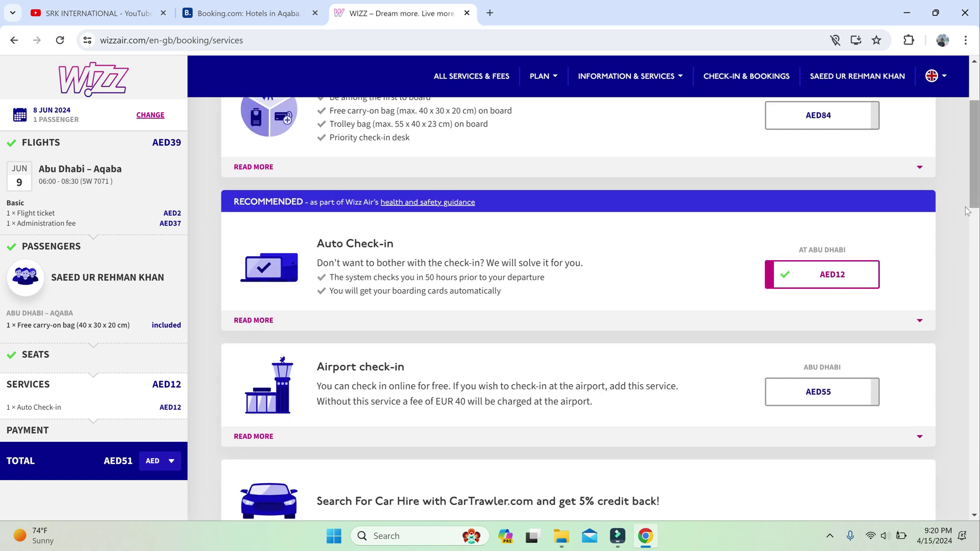
{"action": "left_click", "coordinate": [774, 267]}
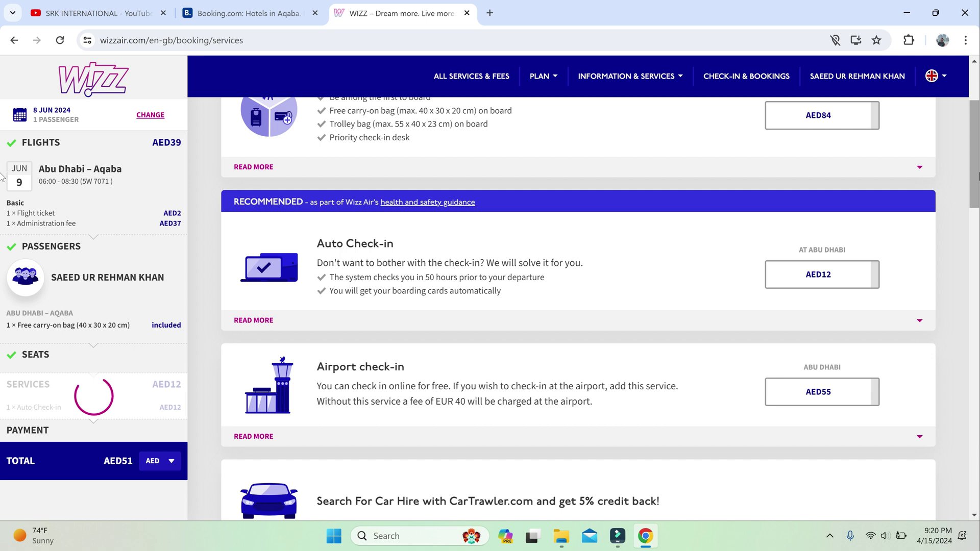
- Review the airport check-in, car hire, airport transfer, fast track and lounge offers, and continue to payment without adding any
{"action": "scroll", "coordinate": [2, 164], "scroll_direction": "down", "scroll_amount": 3}
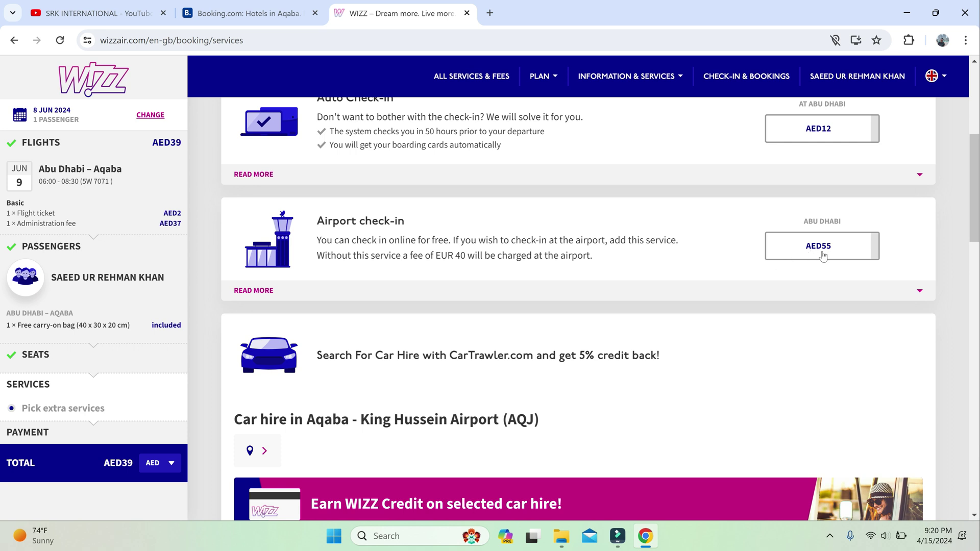
{"action": "scroll", "coordinate": [3, 252], "scroll_direction": "down", "scroll_amount": 4}
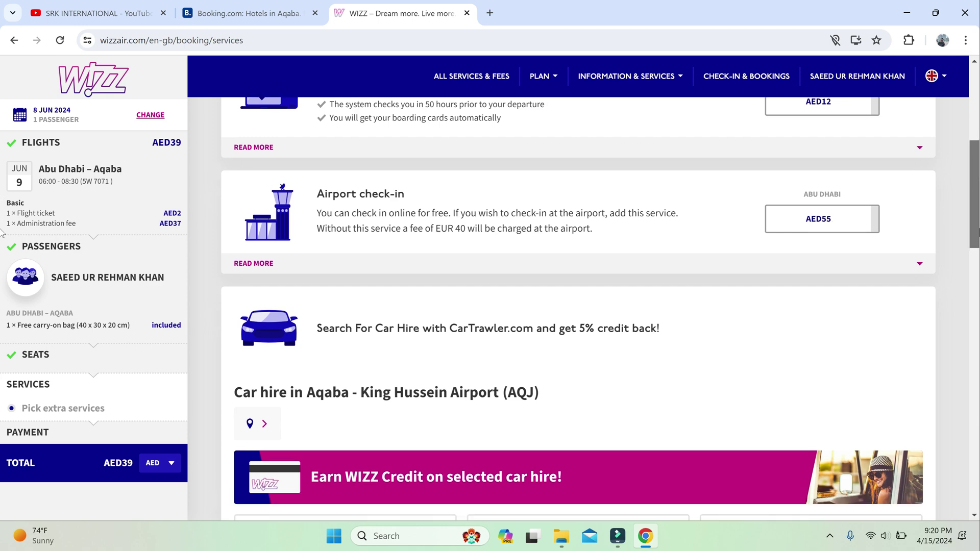
{"action": "scroll", "coordinate": [3, 271], "scroll_direction": "down", "scroll_amount": 3}
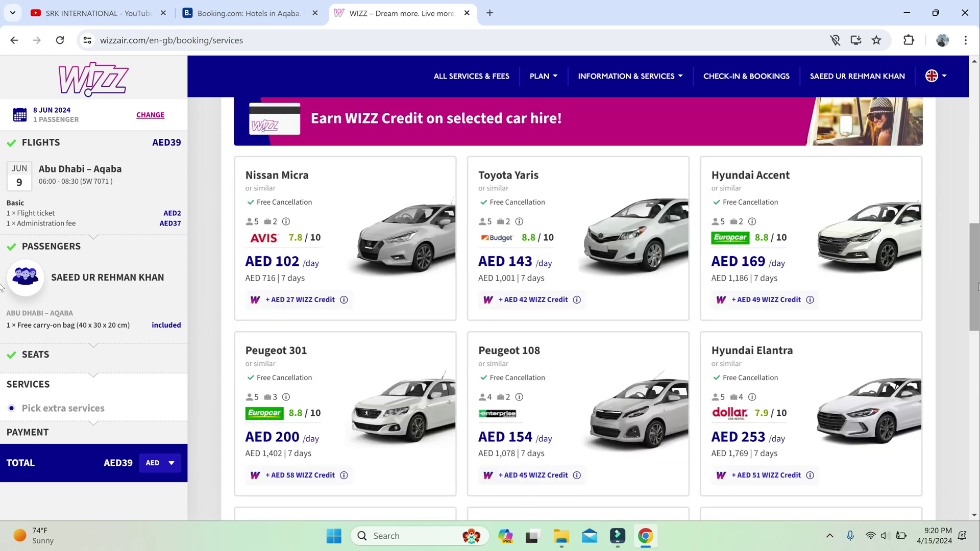
{"action": "scroll", "coordinate": [2, 288], "scroll_direction": "down", "scroll_amount": 5}
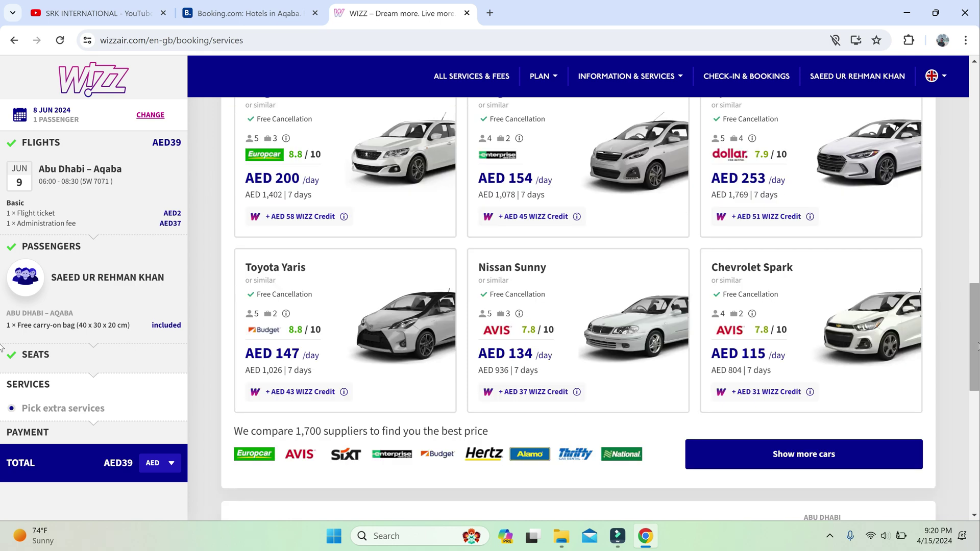
{"action": "scroll", "coordinate": [1, 347], "scroll_direction": "down", "scroll_amount": 5}
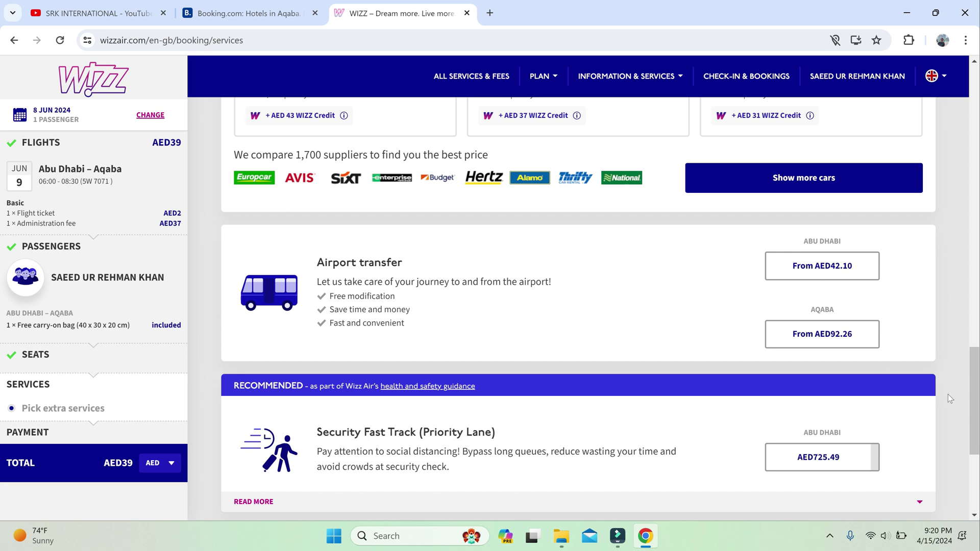
{"action": "scroll", "coordinate": [2, 408], "scroll_direction": "down", "scroll_amount": 2}
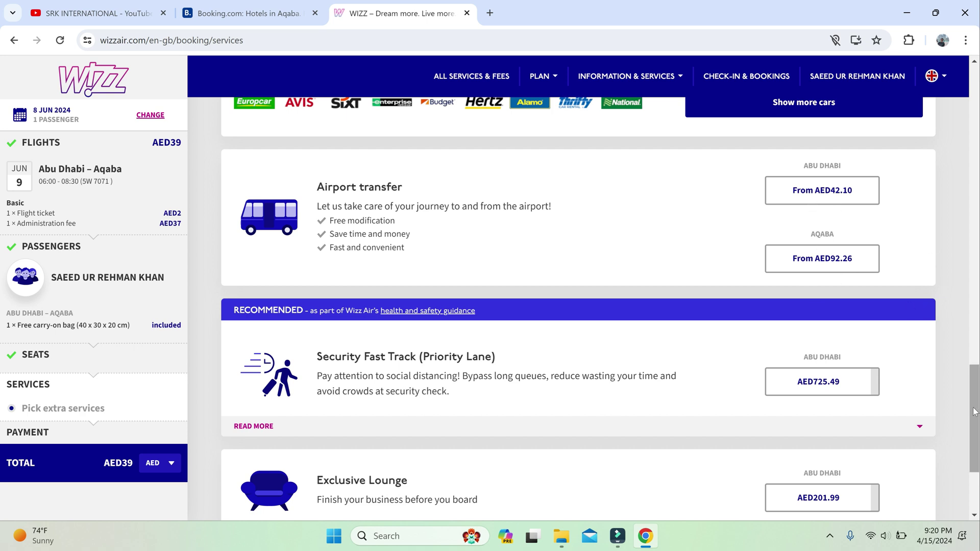
{"action": "scroll", "coordinate": [2, 413], "scroll_direction": "down", "scroll_amount": 1}
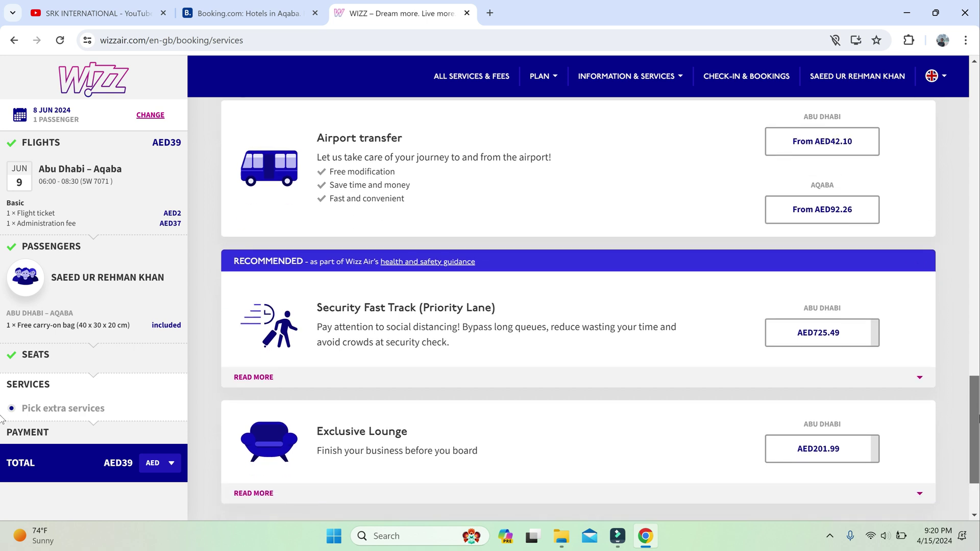
{"action": "scroll", "coordinate": [1, 418], "scroll_direction": "down", "scroll_amount": 1}
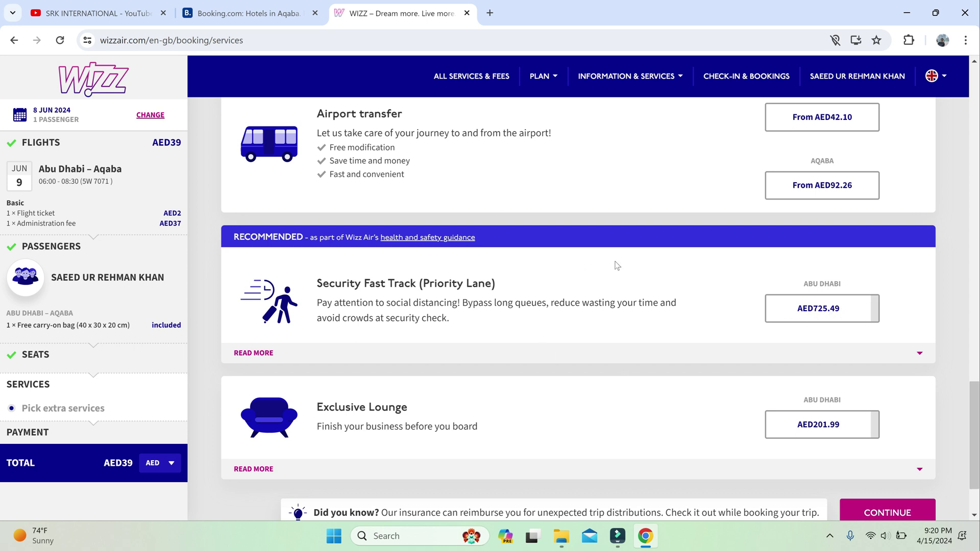
{"action": "scroll", "coordinate": [2, 424], "scroll_direction": "down", "scroll_amount": 2}
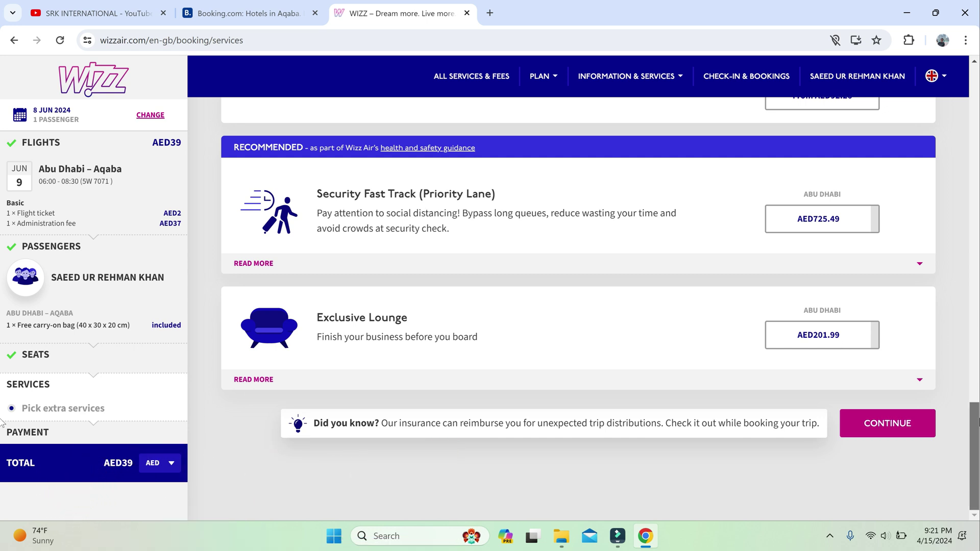
{"action": "left_click", "coordinate": [899, 424]}
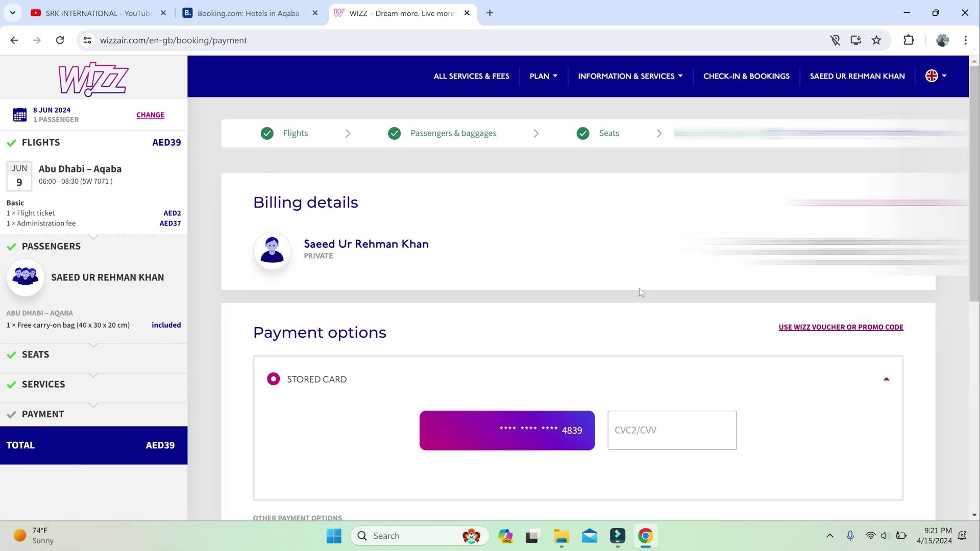
- Choose Card as the payment option and accept the privacy notice and general conditions of Wizz Air Abu Dhabi
{"action": "scroll", "coordinate": [559, 305], "scroll_direction": "down", "scroll_amount": 2}
{"action": "scroll", "coordinate": [559, 305], "scroll_direction": "down", "scroll_amount": 2}
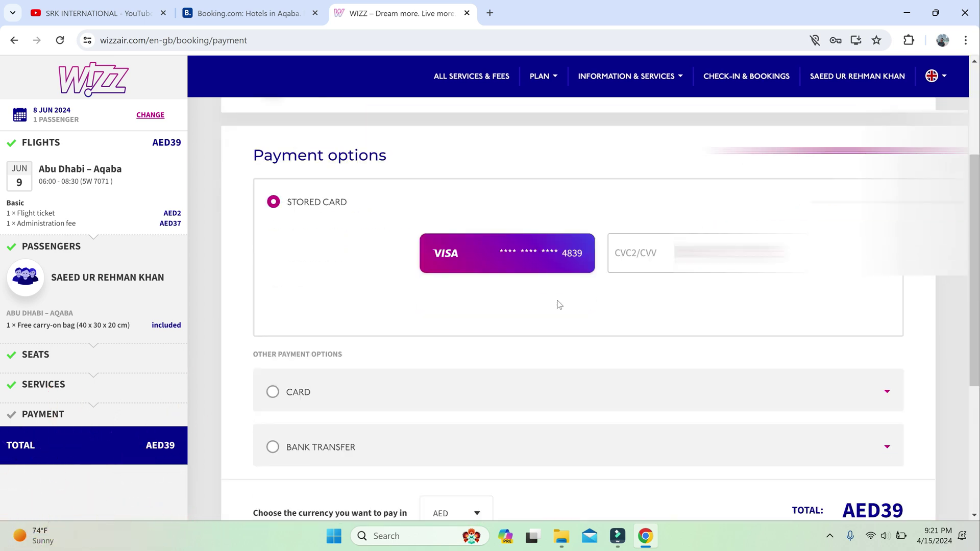
{"action": "scroll", "coordinate": [621, 410], "scroll_direction": "down", "scroll_amount": 2}
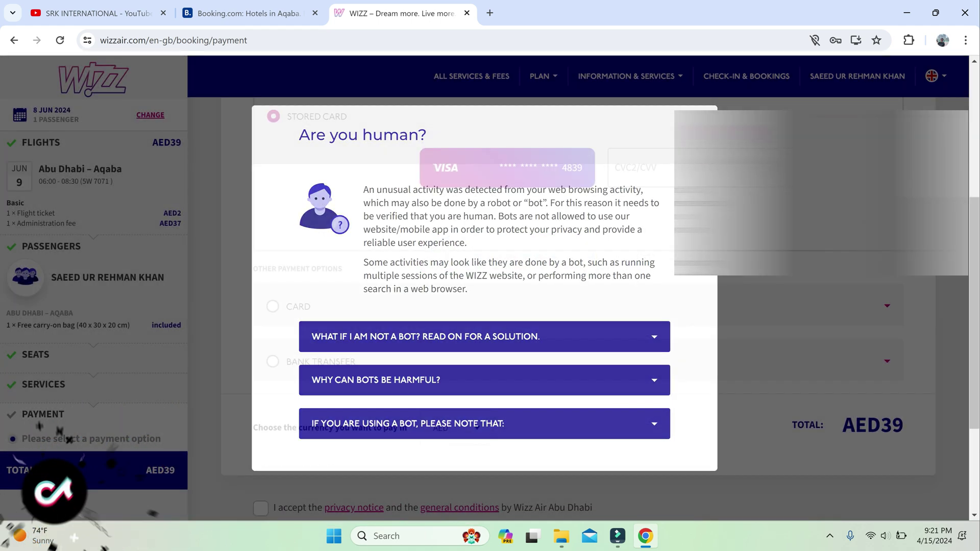
{"action": "scroll", "coordinate": [608, 316], "scroll_direction": "down", "scroll_amount": 2}
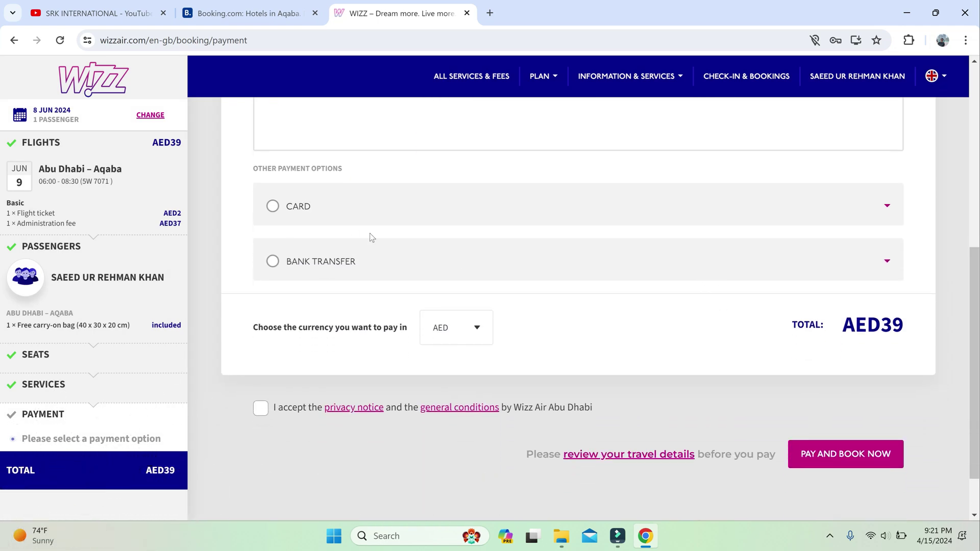
{"action": "left_click", "coordinate": [272, 208]}
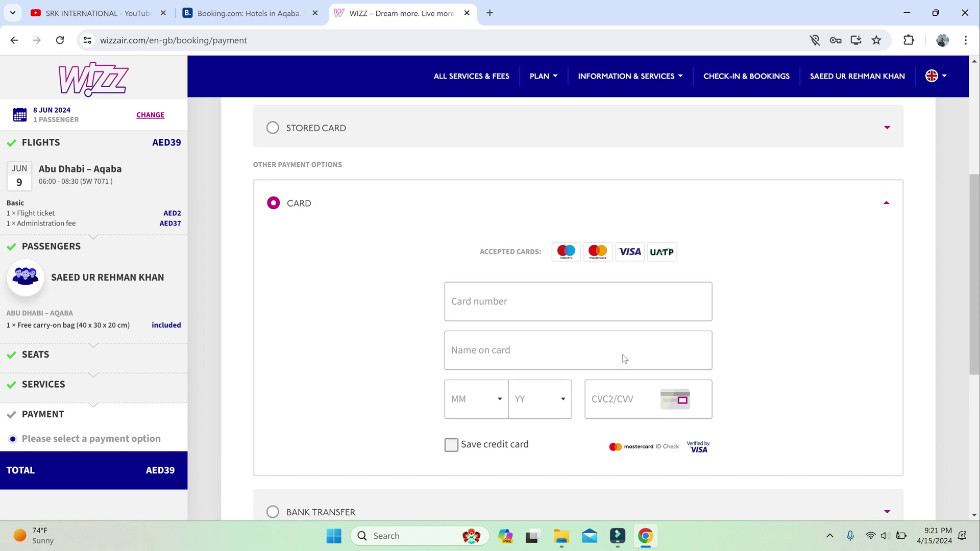
{"action": "scroll", "coordinate": [621, 358], "scroll_direction": "down", "scroll_amount": 5}
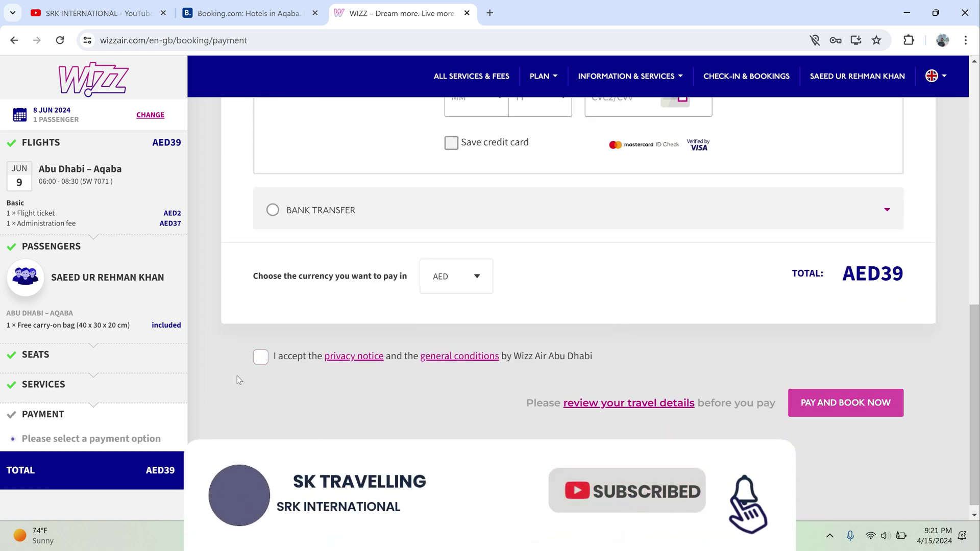
{"action": "left_click", "coordinate": [261, 357]}
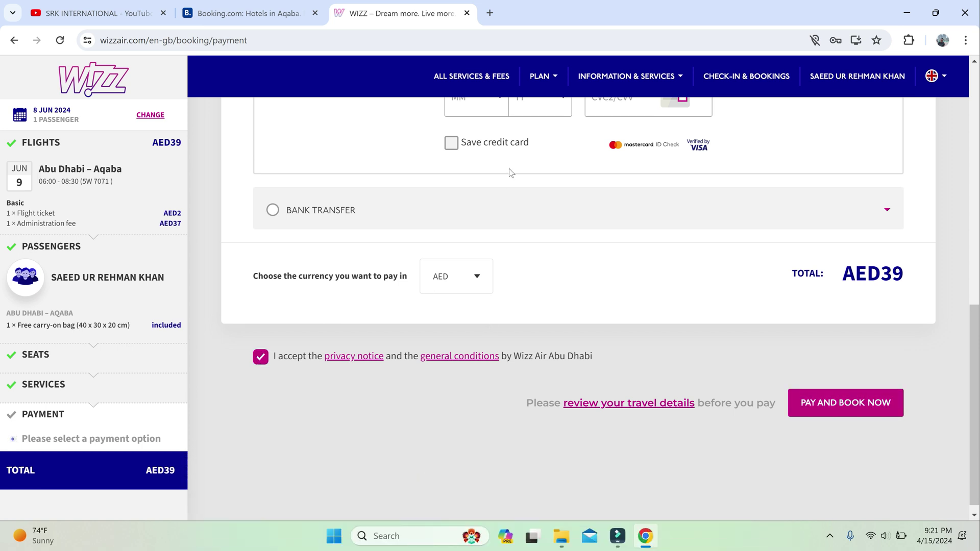
{"action": "left_click", "coordinate": [15, 40]}
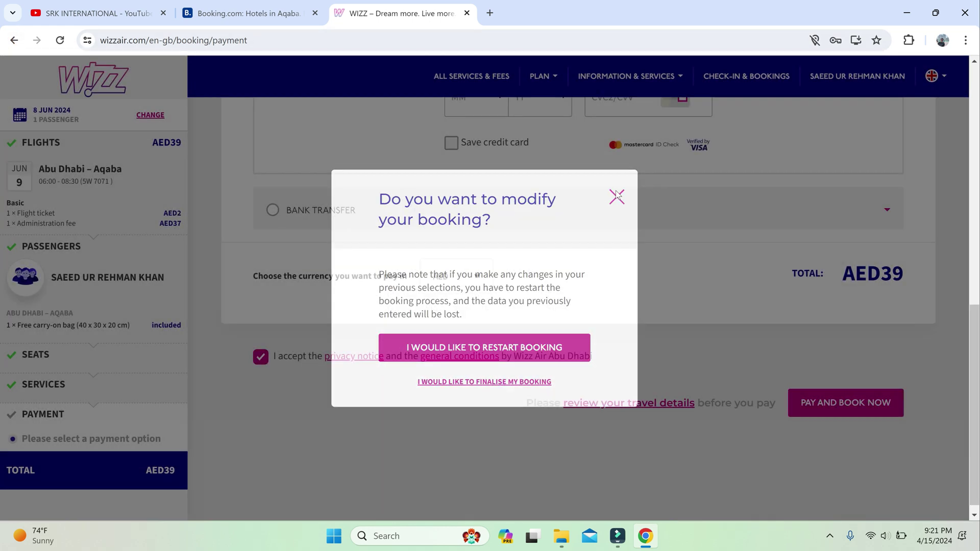
{"action": "left_click", "coordinate": [617, 196]}
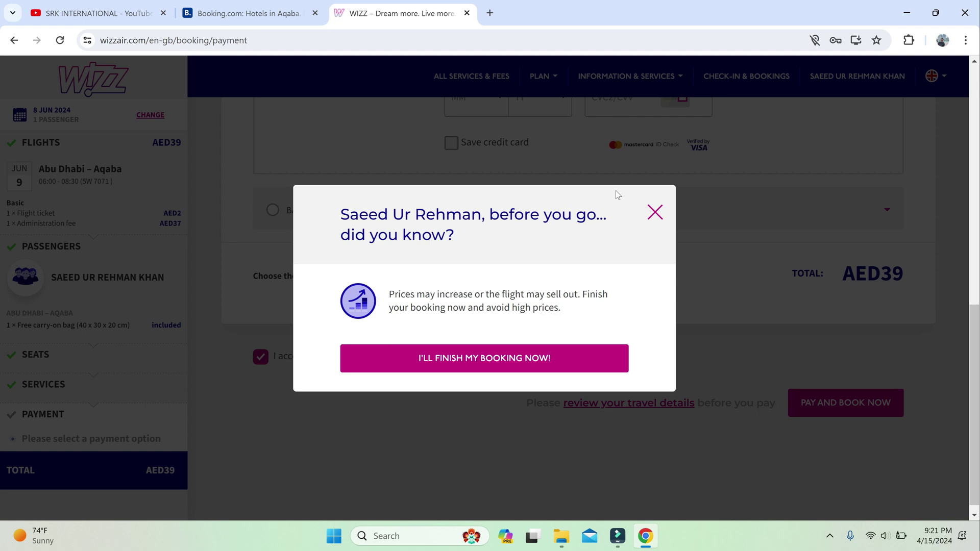
{"action": "left_click", "coordinate": [659, 215]}
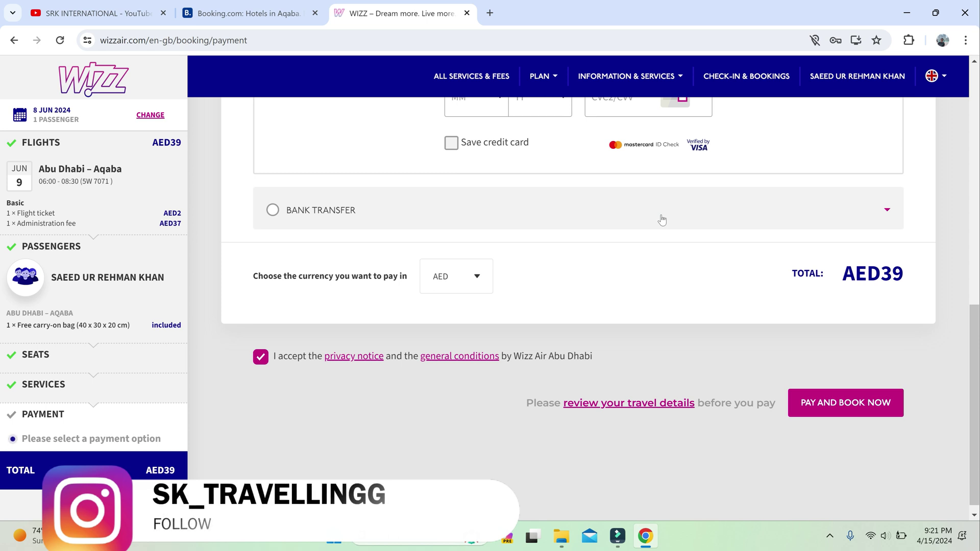
{"action": "left_click", "coordinate": [13, 43]}
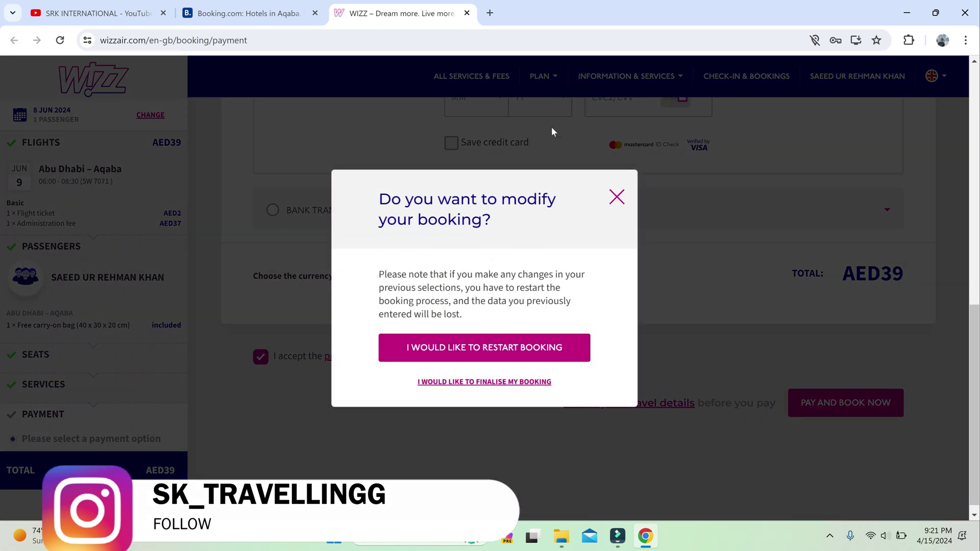
{"action": "left_click", "coordinate": [614, 199]}
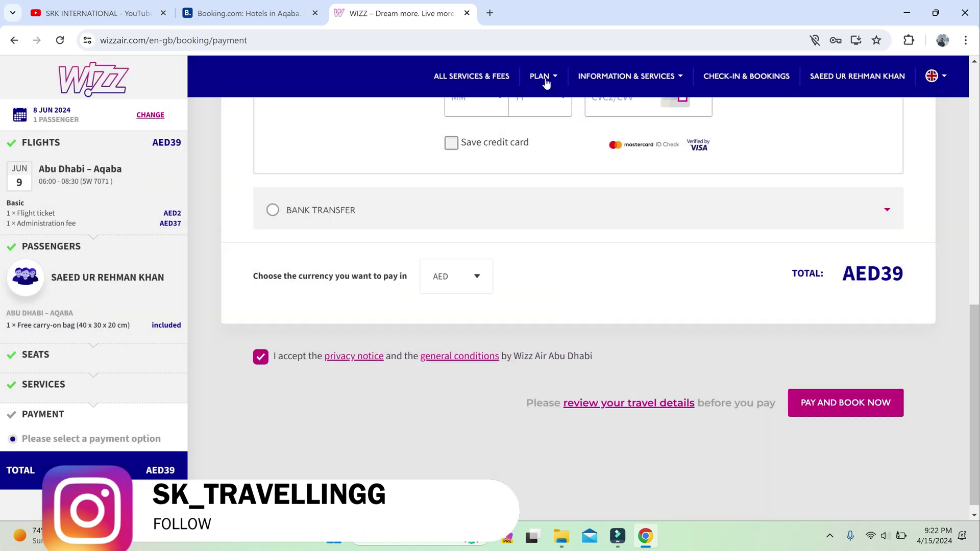
- Leave the payment page by restarting the booking, and open the account profile page, dismissing its human-verification message
{"action": "left_click", "coordinate": [14, 44]}
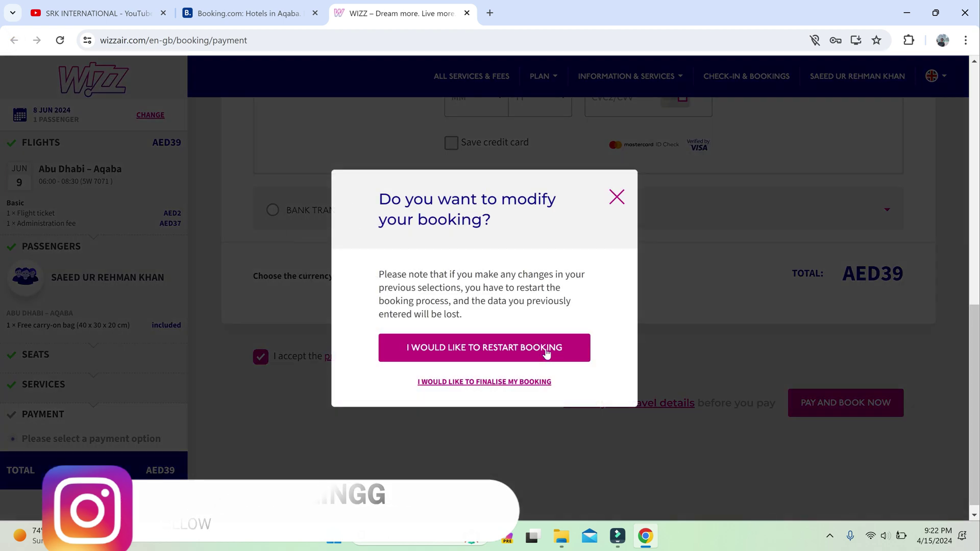
{"action": "left_click", "coordinate": [546, 350]}
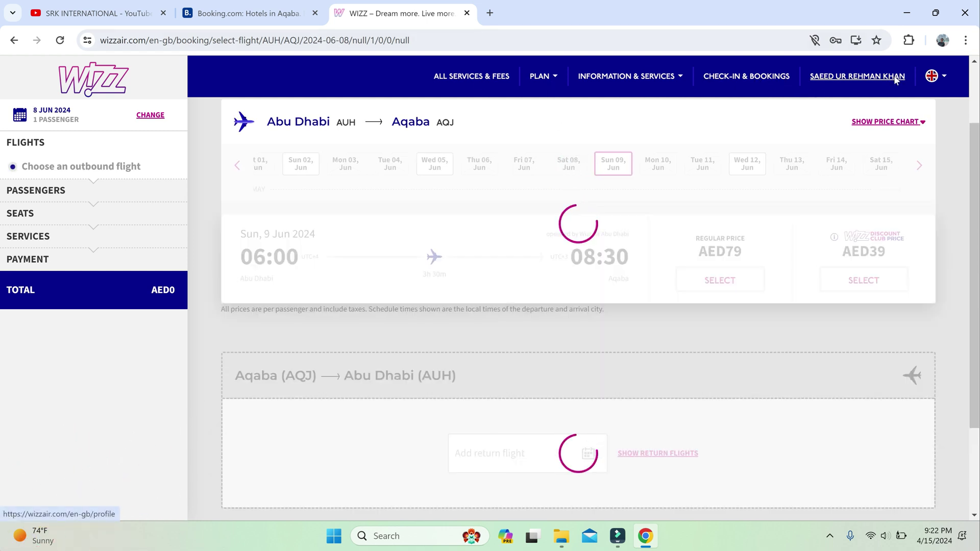
{"action": "left_click", "coordinate": [894, 78]}
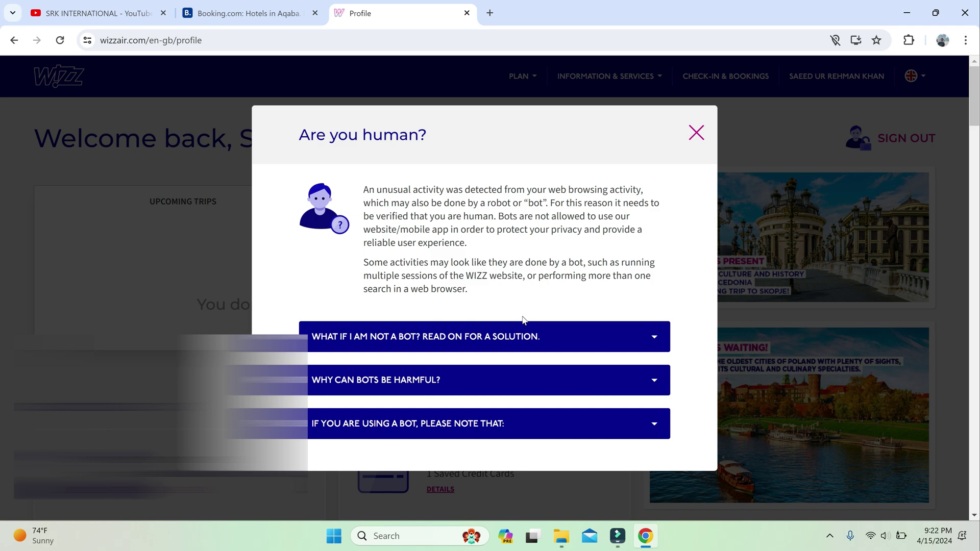
{"action": "left_click", "coordinate": [697, 133]}
- Switch to the Booking.com hotel results for Aqaba, and to the SRK INTERNATIONAL channel page on YouTube
{"action": "left_click", "coordinate": [252, 5]}
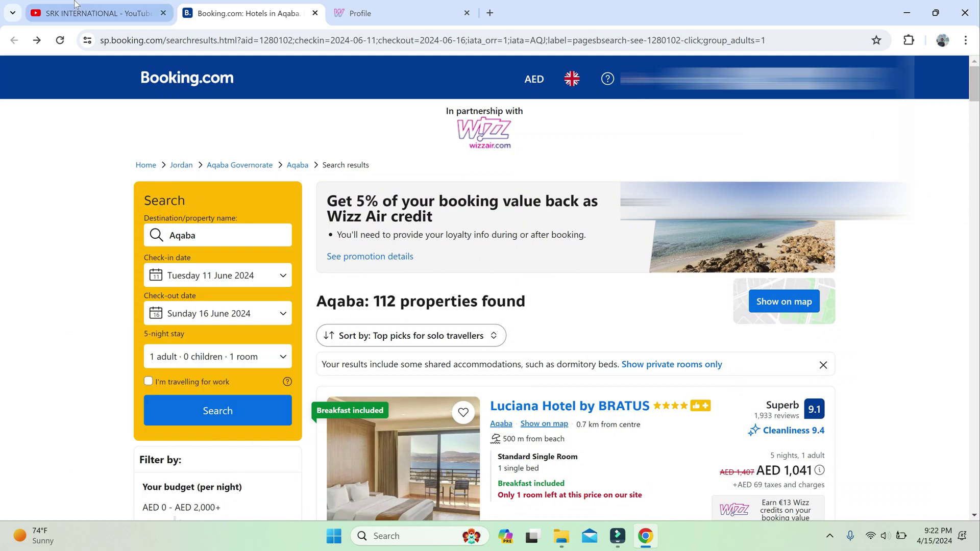
{"action": "left_click", "coordinate": [75, 5]}
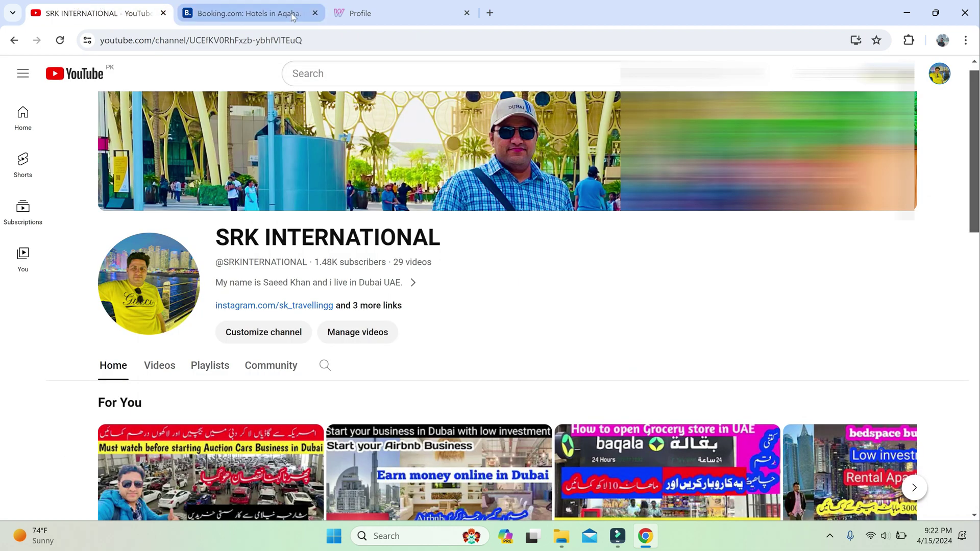